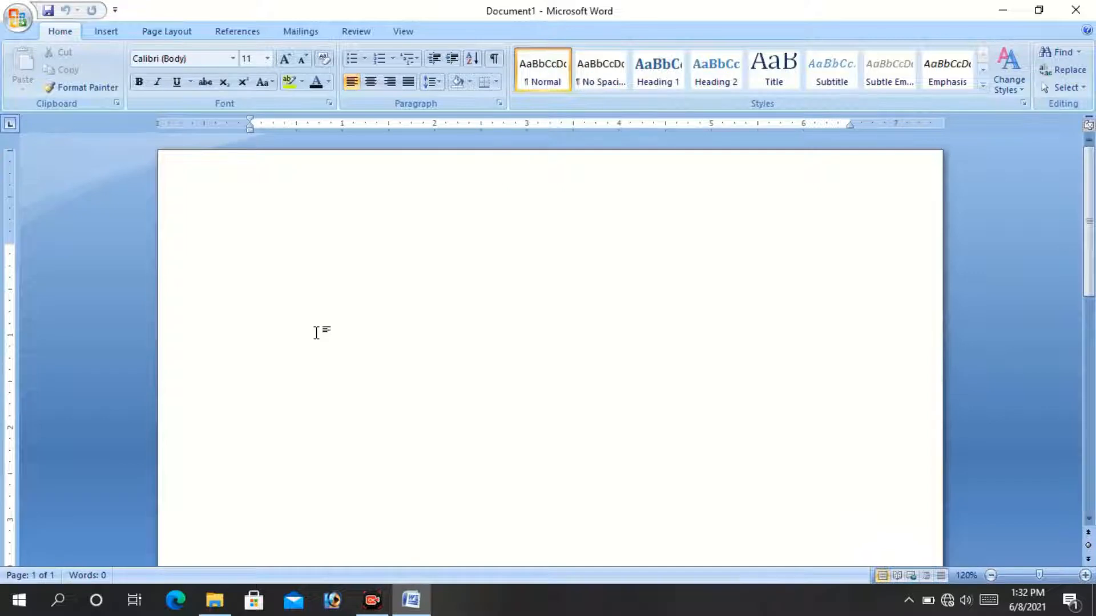
- Insert the text of the files 1_4, 5-8 and 9-12 from the desktop's word folder into the blank document
click(108, 32)
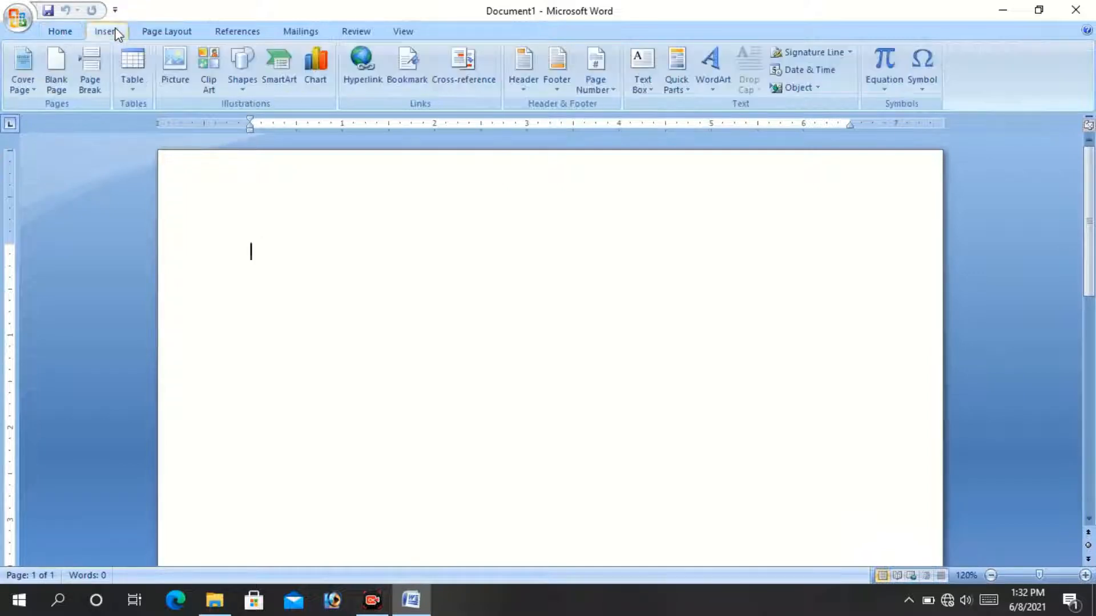
click(818, 86)
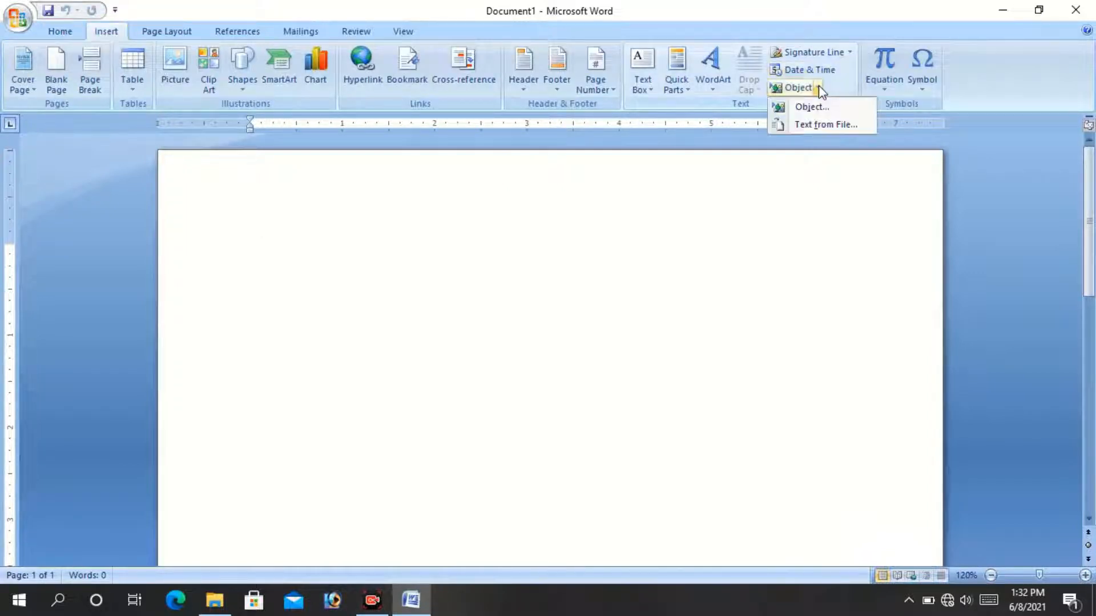
click(828, 124)
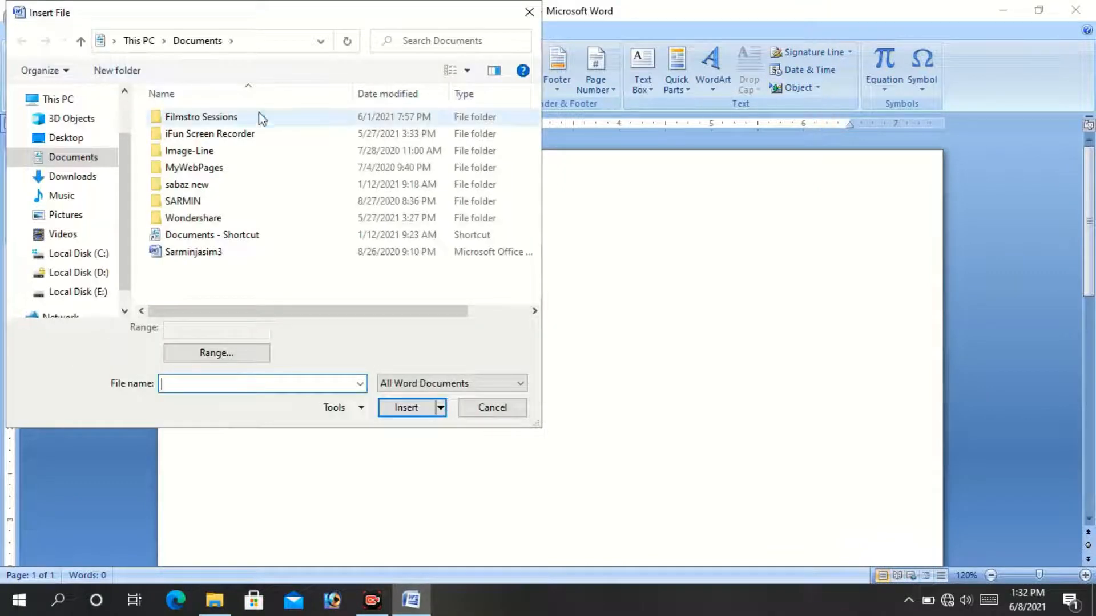
click(51, 140)
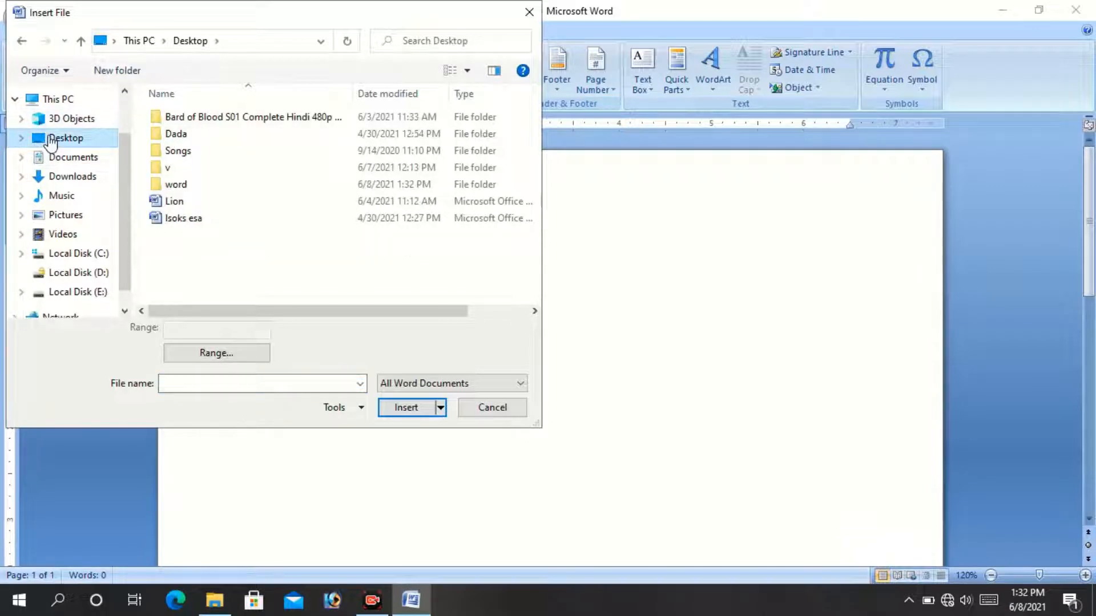
double_click(170, 188)
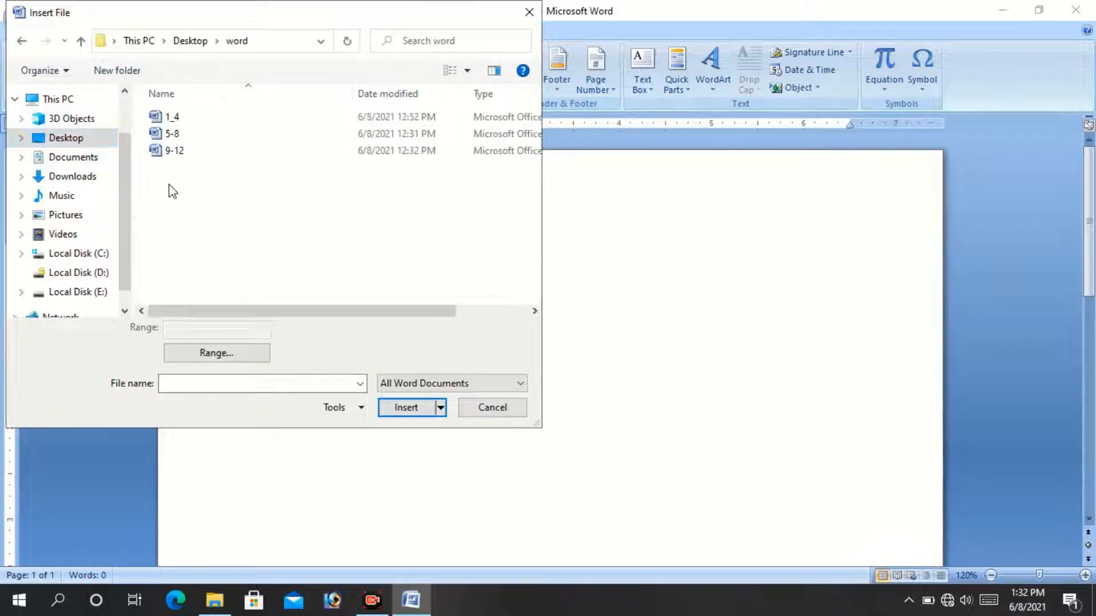
key(ctrl+a)
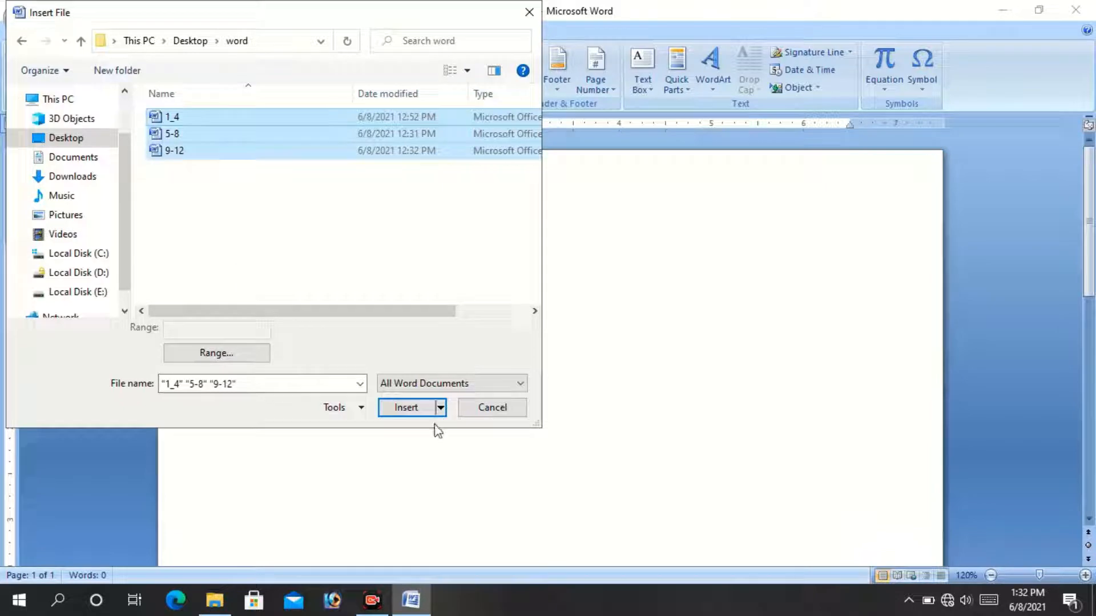
click(415, 416)
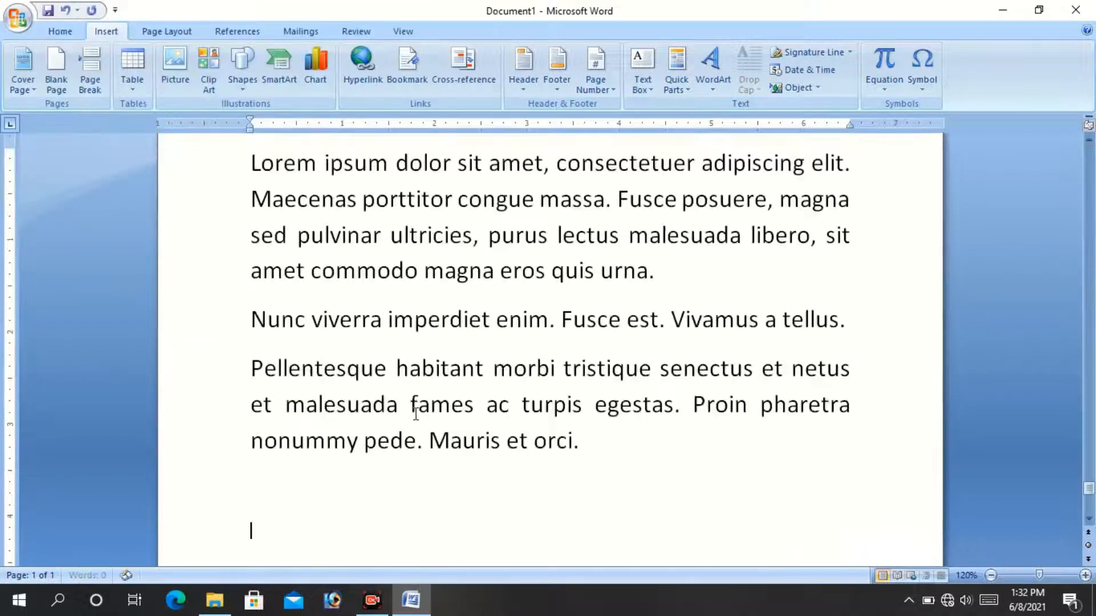
- Look through the inserted text from the end of the document back to the "Computer" heading on the first page
key(Up)
key(Up)
key(Up)
key(Up)
key(Up)
key(Up)
key(Up)
key(Up)
key(Up)
key(Up)
key(Up)
key(Up)
key(Up)
key(Up)
key(Up)
key(Up)
key(Up)
key(Up)
key(Up)
key(Up)
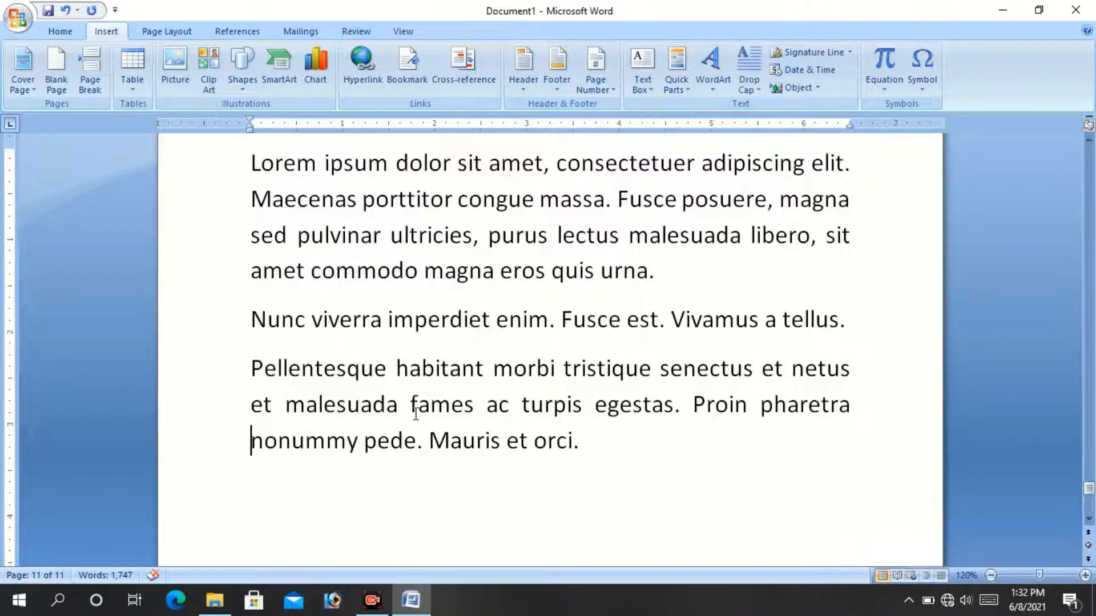
key(Up)
key(Up)
key(Up)
key(Up)
key(Up)
key(Up)
key(Up)
key(Up)
key(Up)
key(Up)
key(Up)
key(Up)
key(Up)
key(Up)
key(Up)
key(Up)
key(Up)
key(Up)
key(Up)
key(Up)
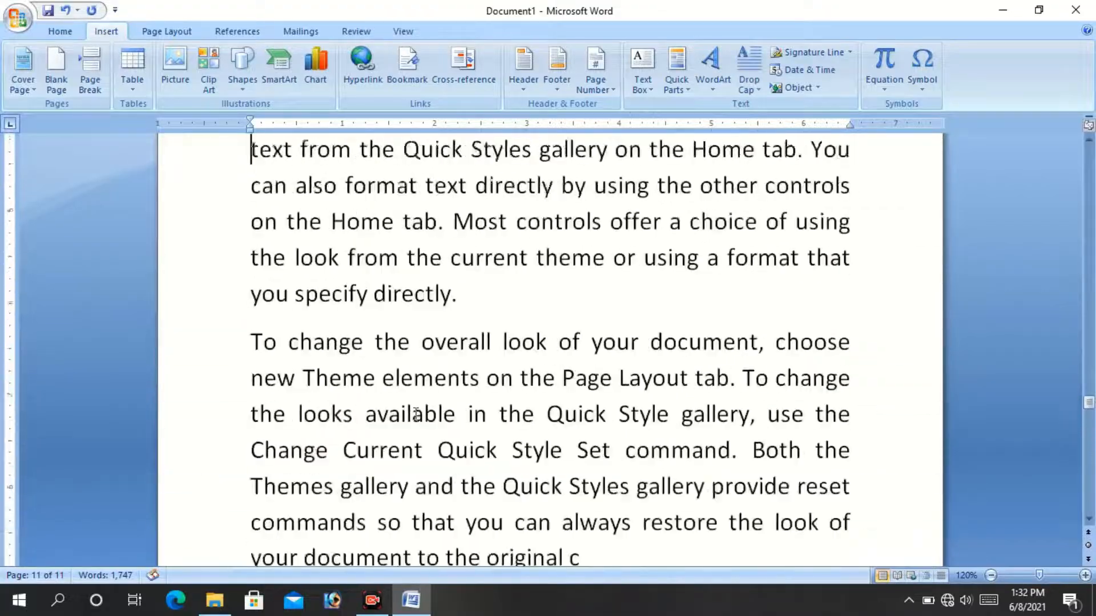
key(Up)
key(Up)
key(Up)
key(Up)
key(Up)
key(Up)
key(Up)
key(Up)
key(Up)
key(Up)
key(Up)
key(Up)
key(Up)
key(Up)
key(Up)
key(Up)
key(Up)
key(Up)
key(Up)
key(Up)
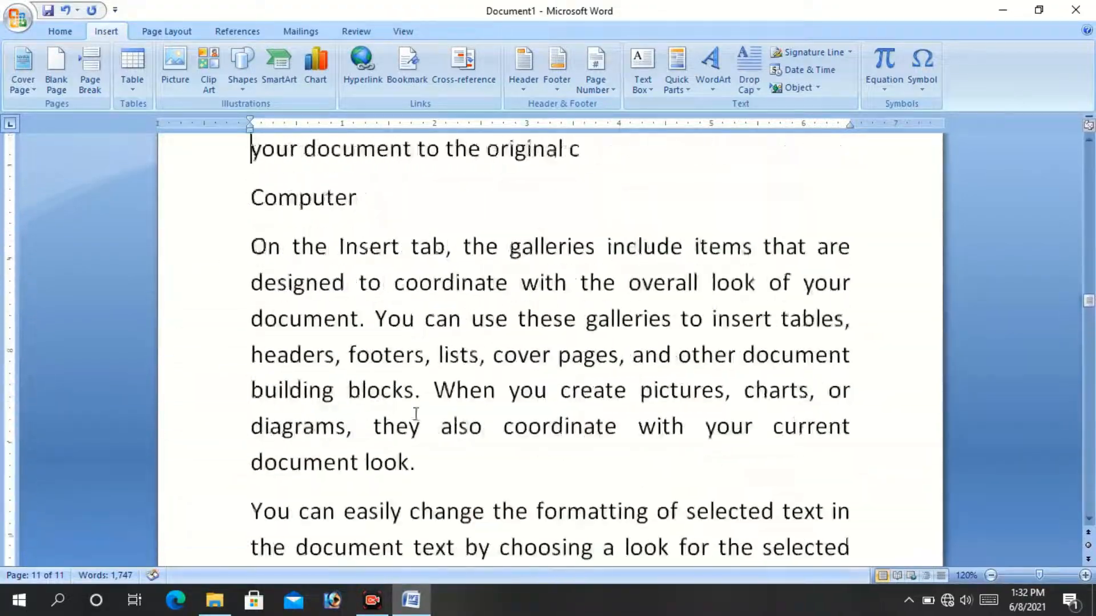
key(Up)
key(Up)
key(Up)
key(Up)
key(Up)
key(Up)
key(Up)
key(Up)
key(Up)
key(Up)
key(Up)
key(Up)
key(Up)
key(Up)
key(Up)
key(Up)
key(Up)
key(Up)
key(Up)
key(Up)
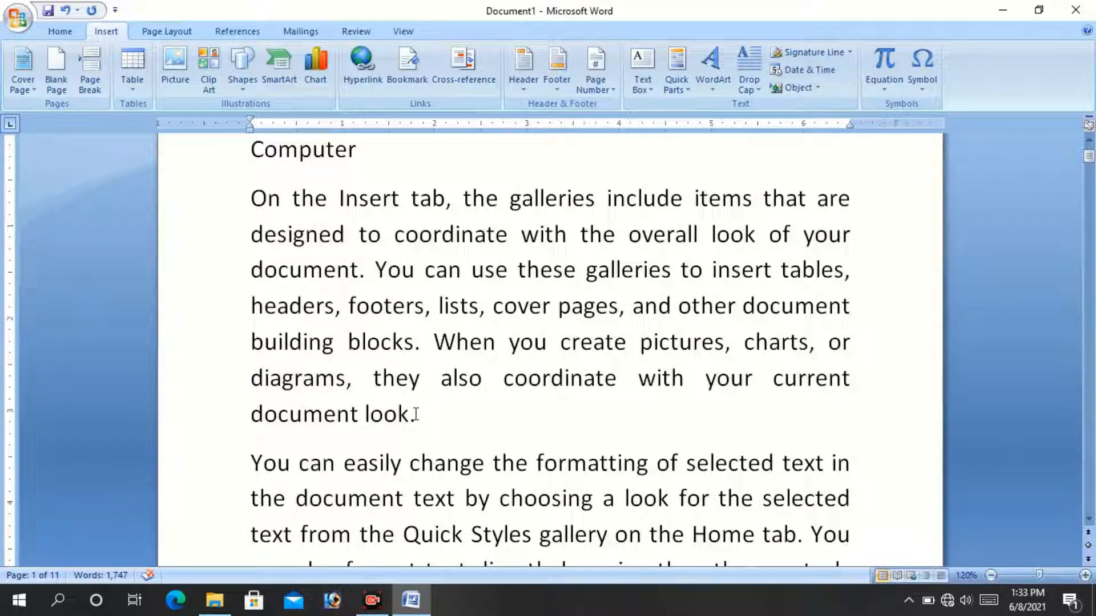
click(817, 88)
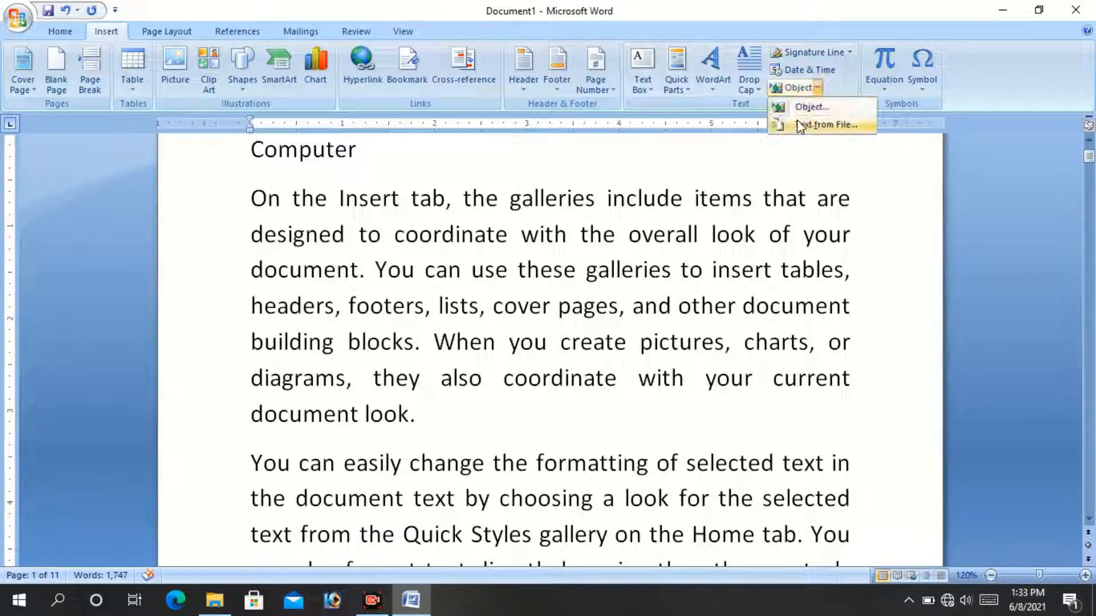
click(885, 573)
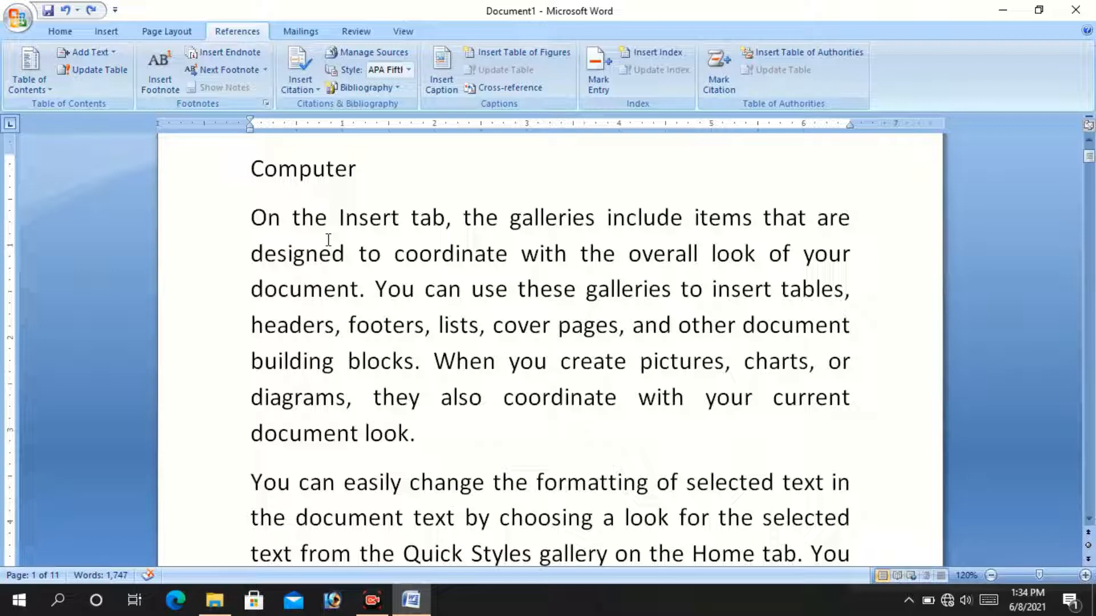
- Examine the headings and text on the opening pages, from "Computer" to "Rj 45"
click(222, 178)
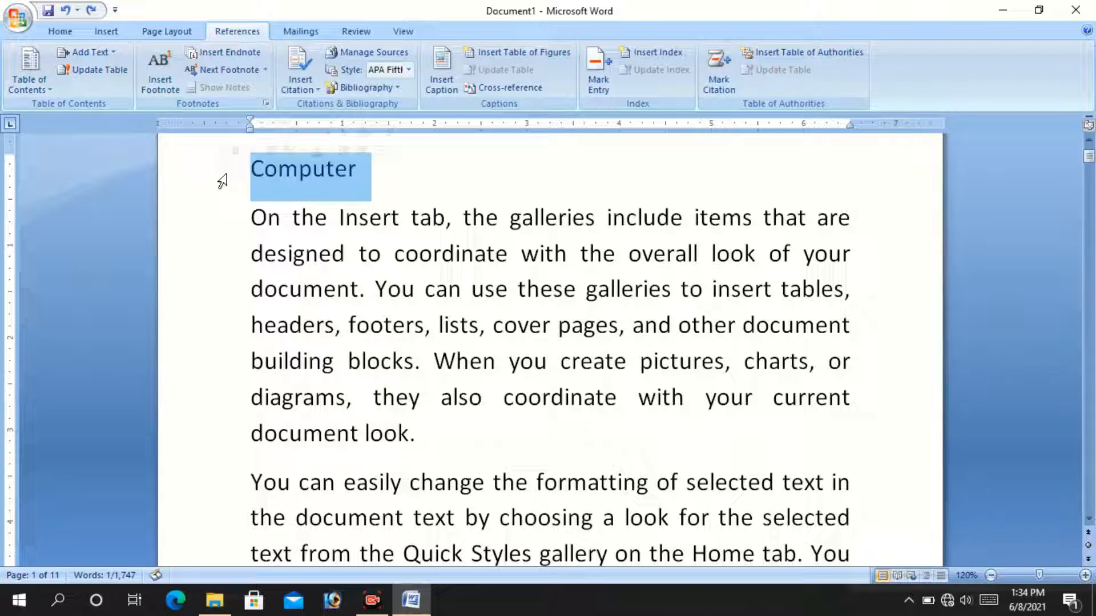
key(Down)
key(Down)
key(Down)
key(Down)
key(Down)
key(Down)
key(Down)
key(Down)
key(Down)
key(Down)
key(Down)
key(Down)
key(Down)
key(Down)
key(Down)
key(Down)
key(Down)
key(Down)
key(Down)
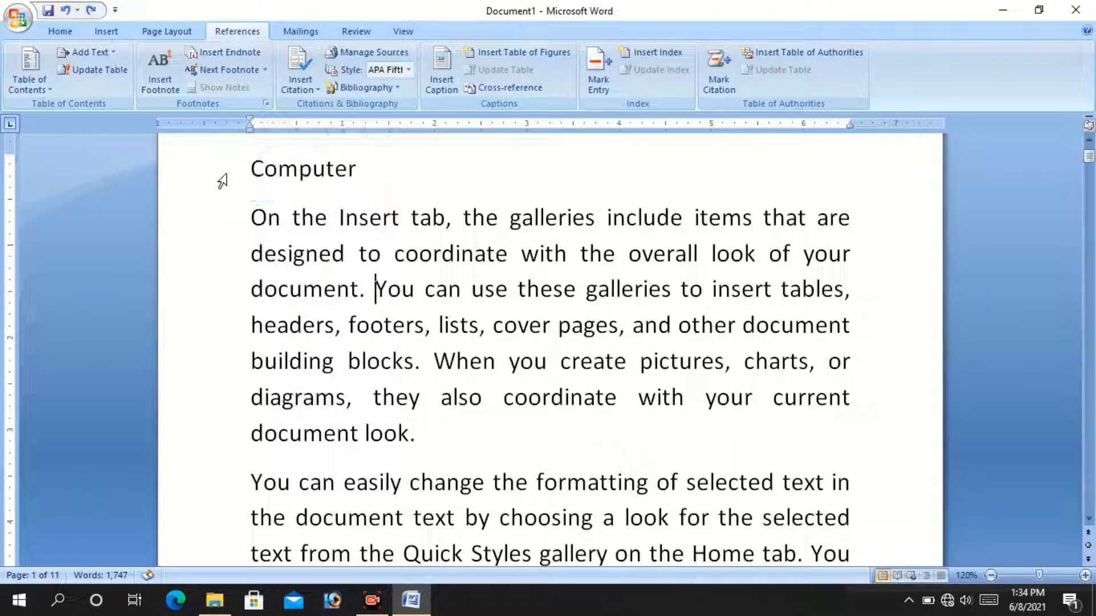
key(Up)
key(Up)
key(Up)
key(Up)
key(Up)
key(Up)
key(Up)
key(Up)
key(Up)
key(Up)
key(Up)
key(Up)
key(Up)
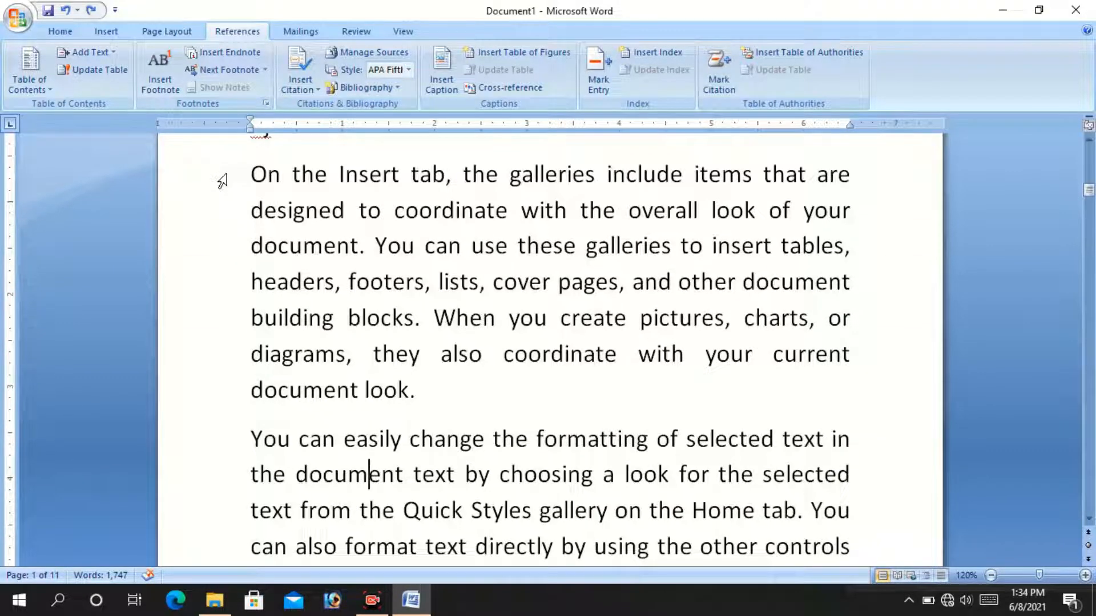
key(Up)
key(Up)
key(Up)
key(Up)
key(Up)
key(Up)
key(Up)
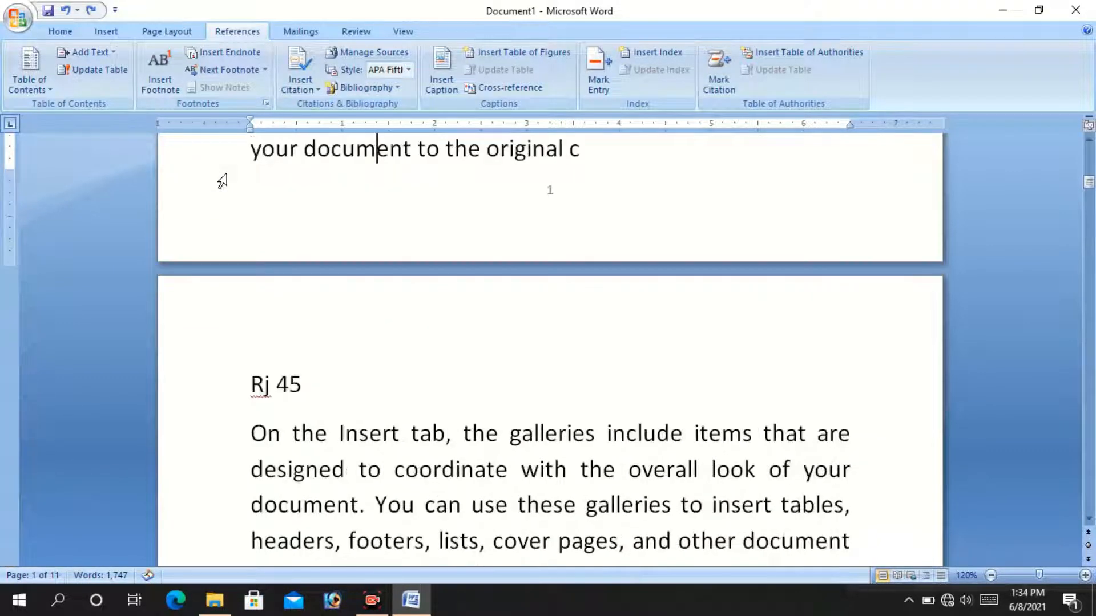
- Insert a page break before the "Computer" heading and place the cursor on the blank first page
click(251, 384)
key(Up)
key(Up)
key(Up)
key(Up)
key(Up)
key(Up)
key(Up)
key(Up)
key(Up)
key(Up)
key(Up)
key(Up)
key(Up)
key(Up)
key(Up)
key(Up)
key(Up)
key(Up)
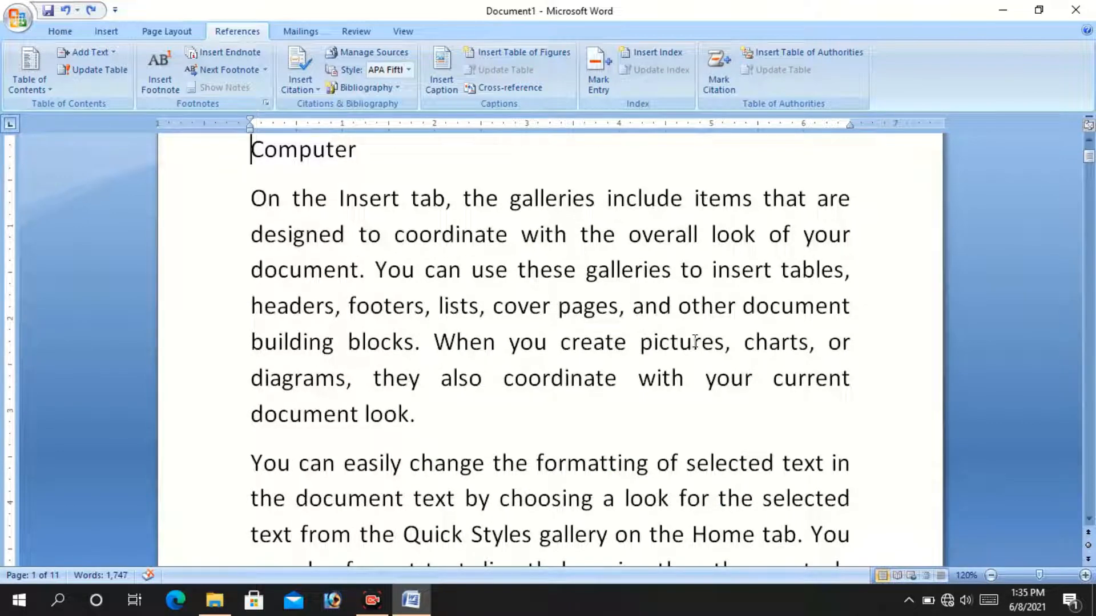
key(ctrl+Return)
key(Up)
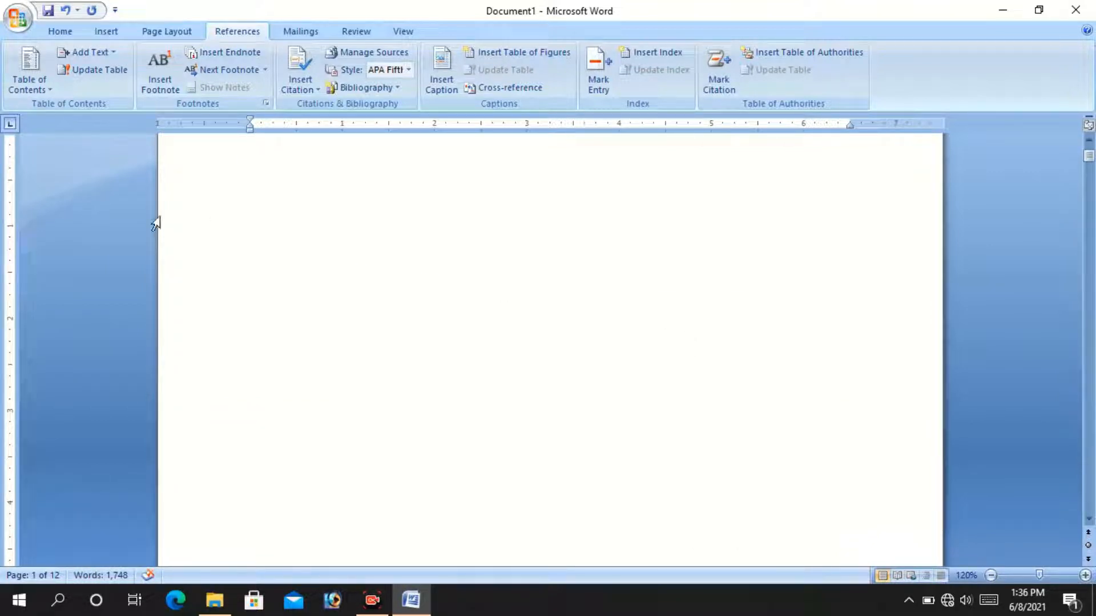
- Insert the built-in Automatic Table 1 table of contents on the blank first page
click(37, 91)
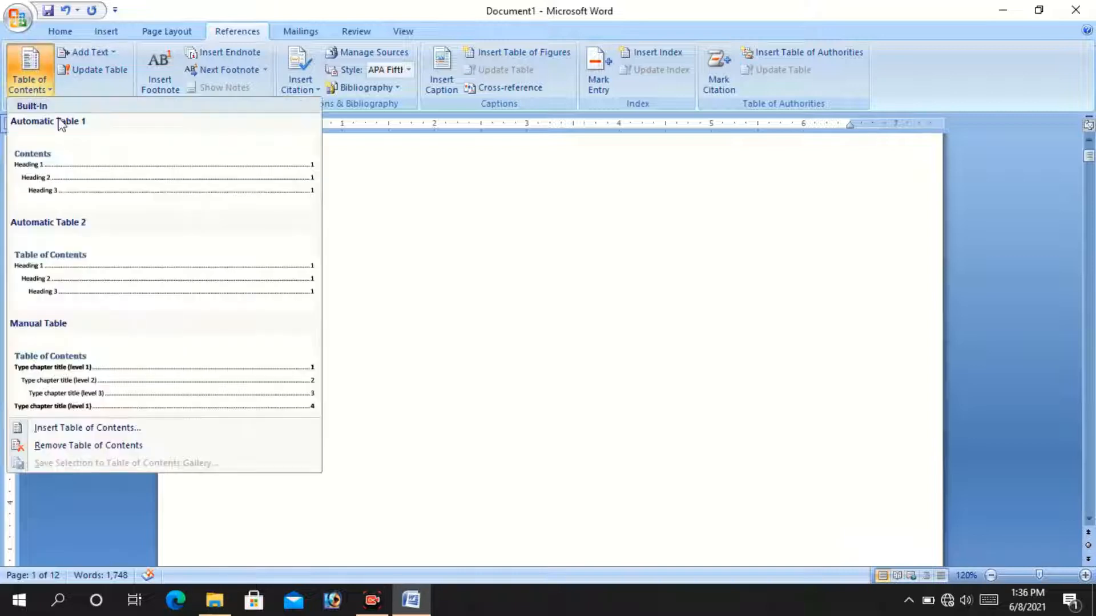
click(99, 180)
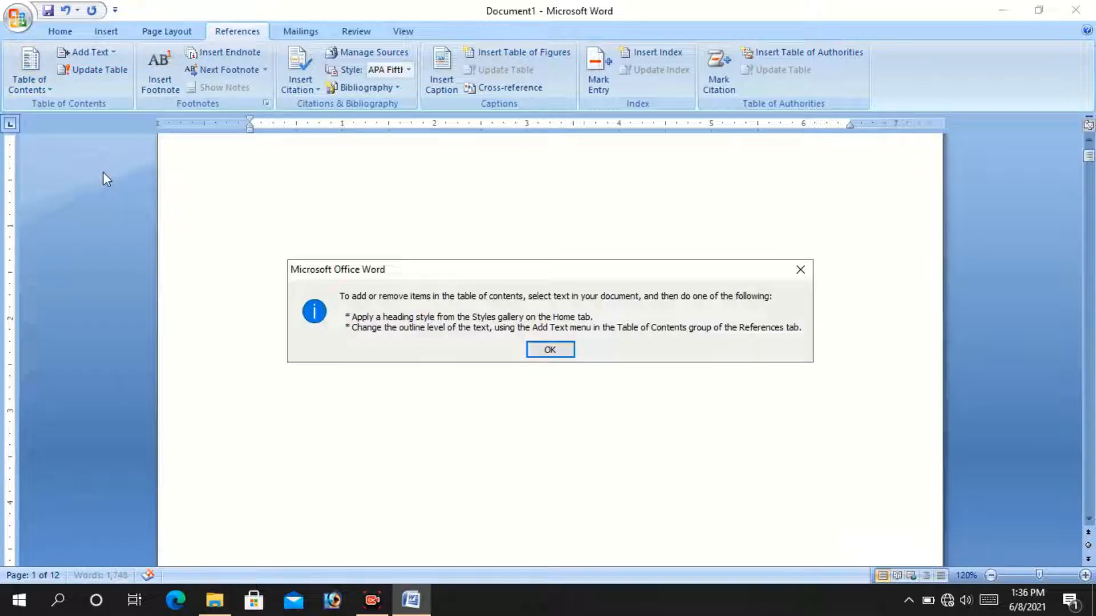
click(550, 351)
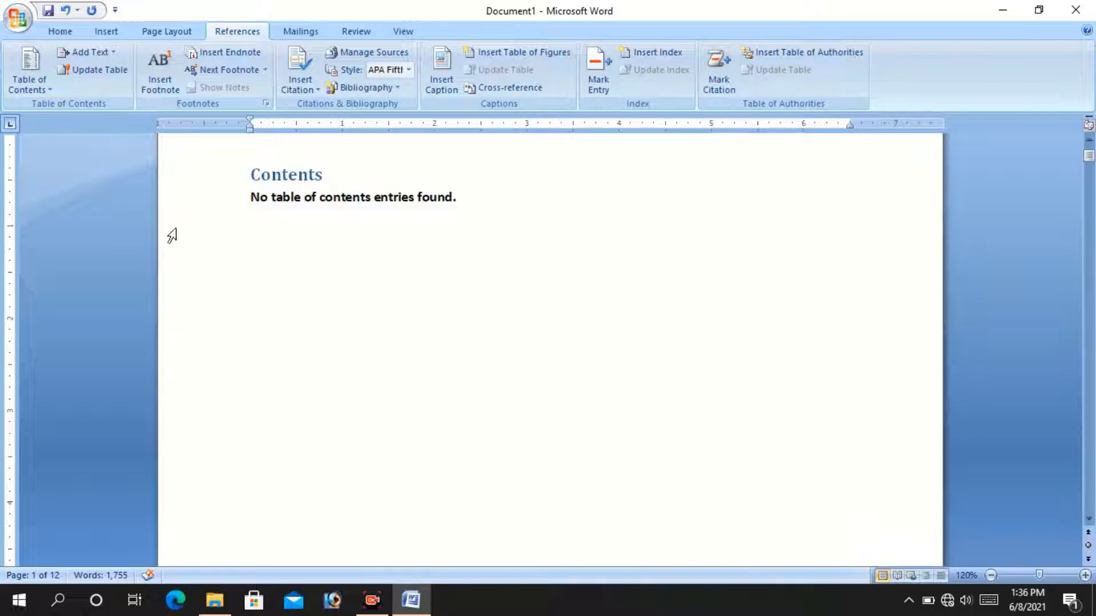
- Add the "Computer" heading to the table of contents as a Level 1 entry
click(115, 53)
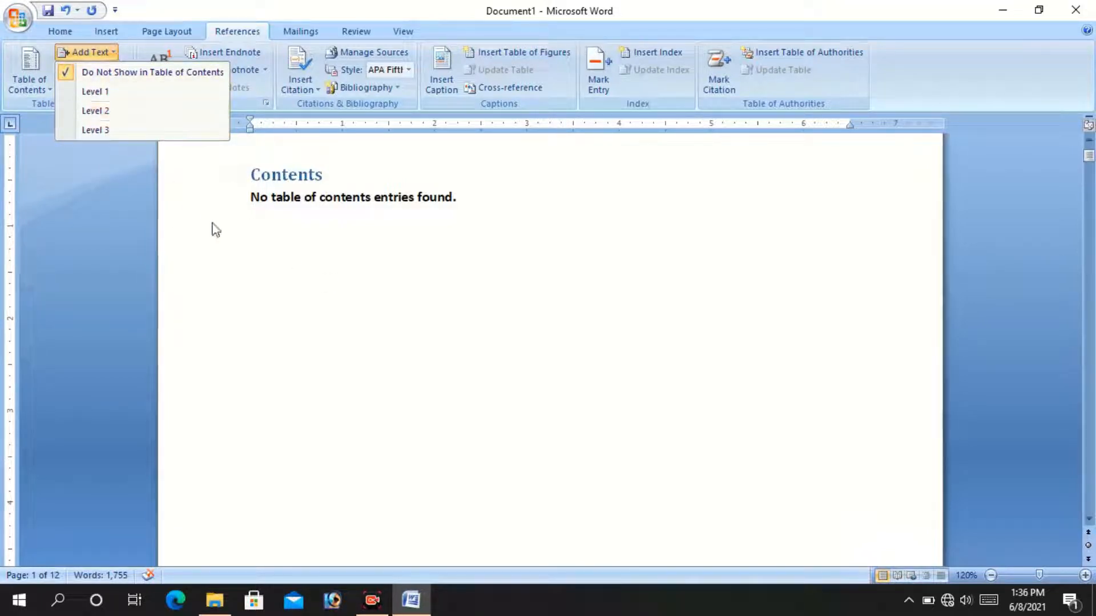
click(343, 314)
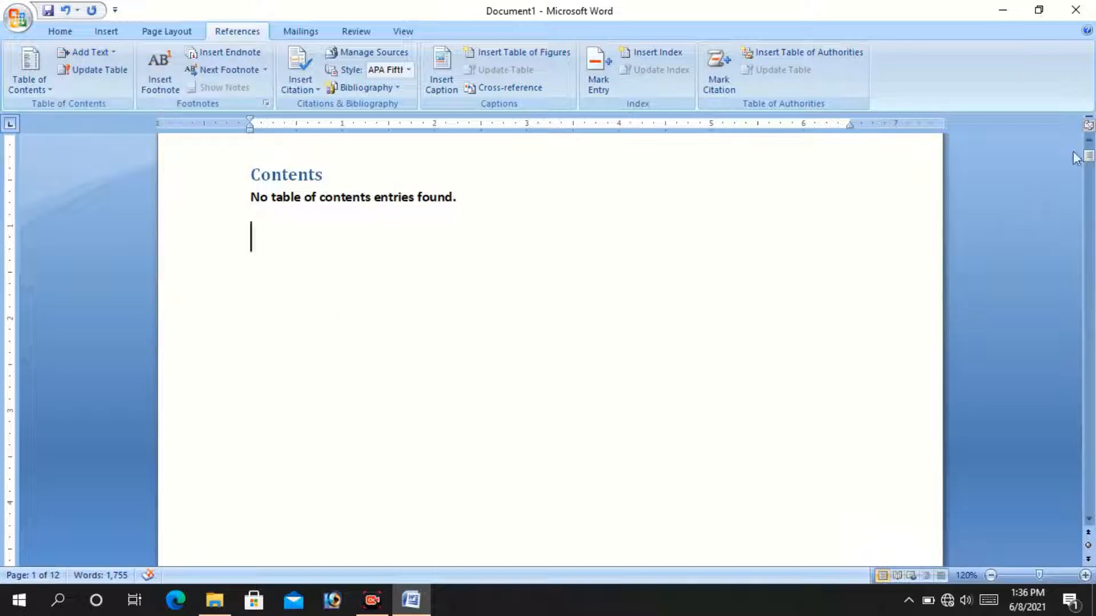
drag(1088, 157, 1090, 192)
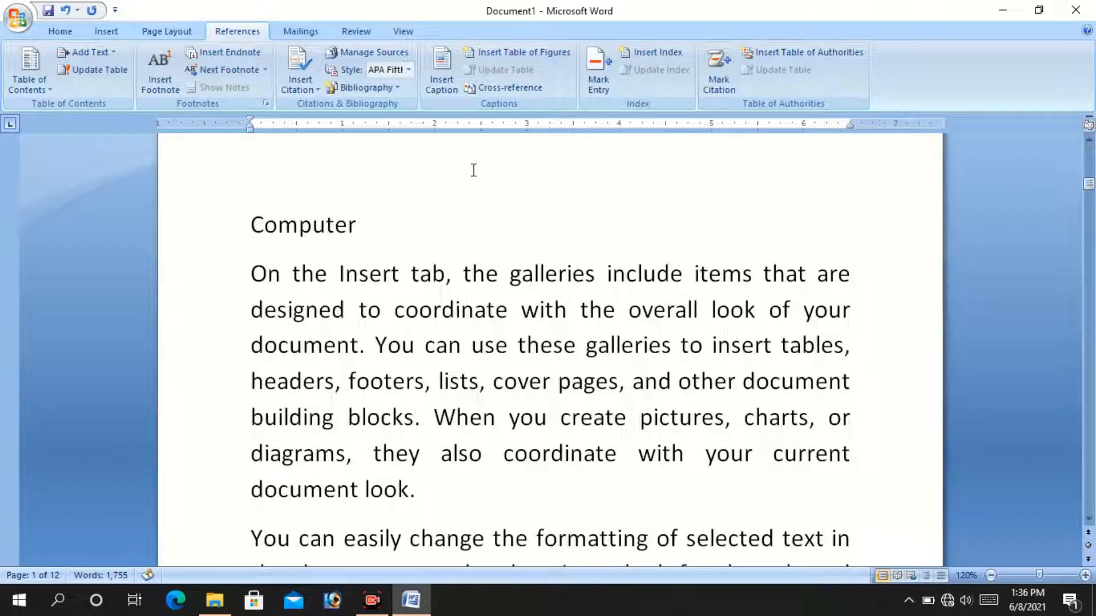
click(209, 240)
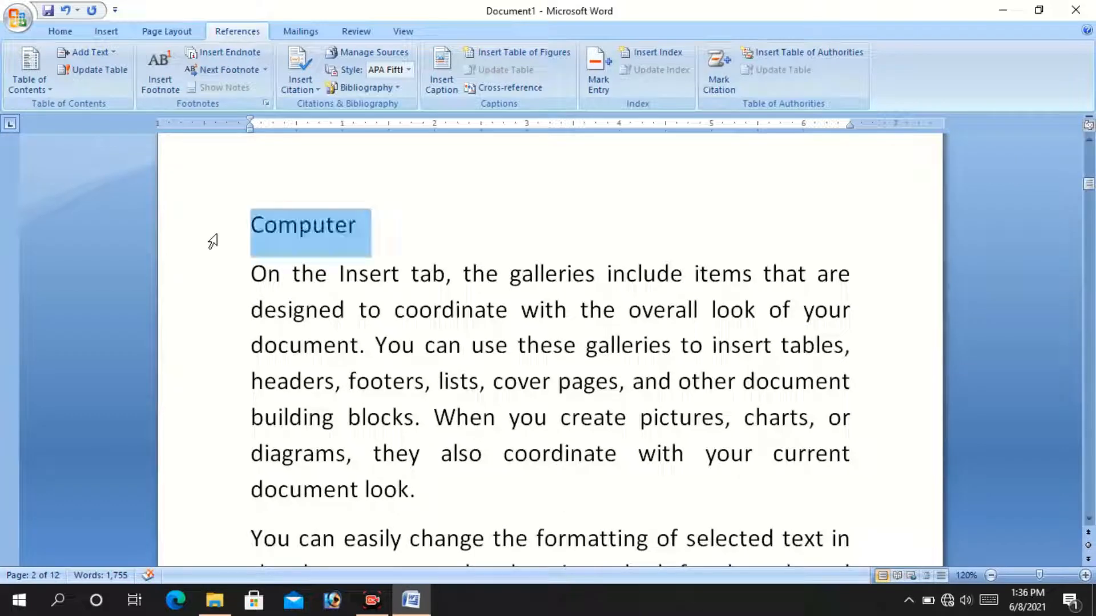
click(86, 52)
click(106, 93)
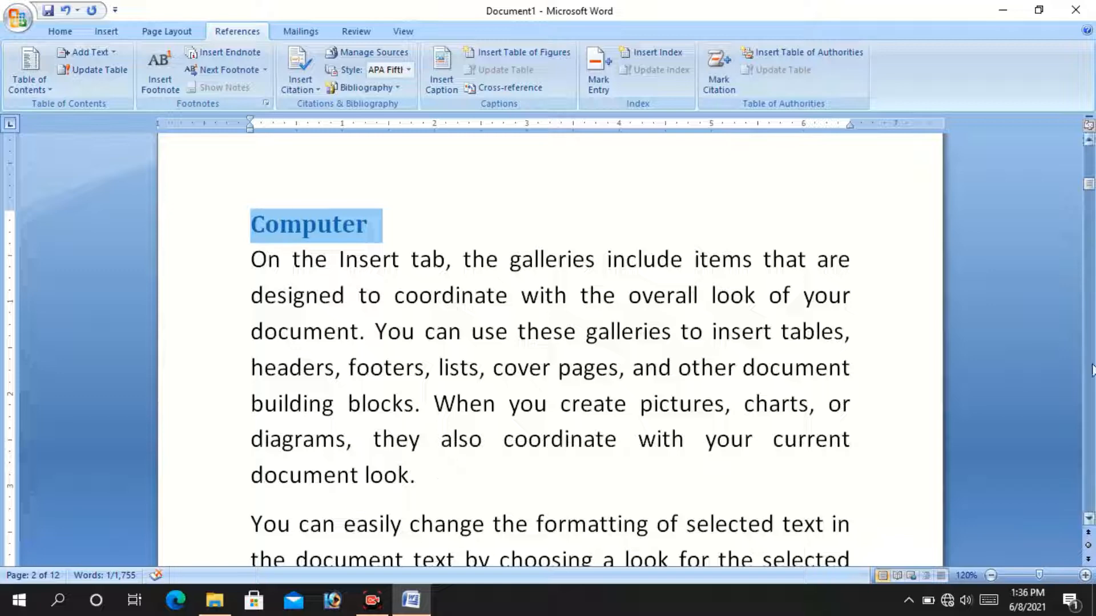
- Add the "Rj 45" heading to the table of contents as a Level 1 entry
drag(1088, 191, 1090, 216)
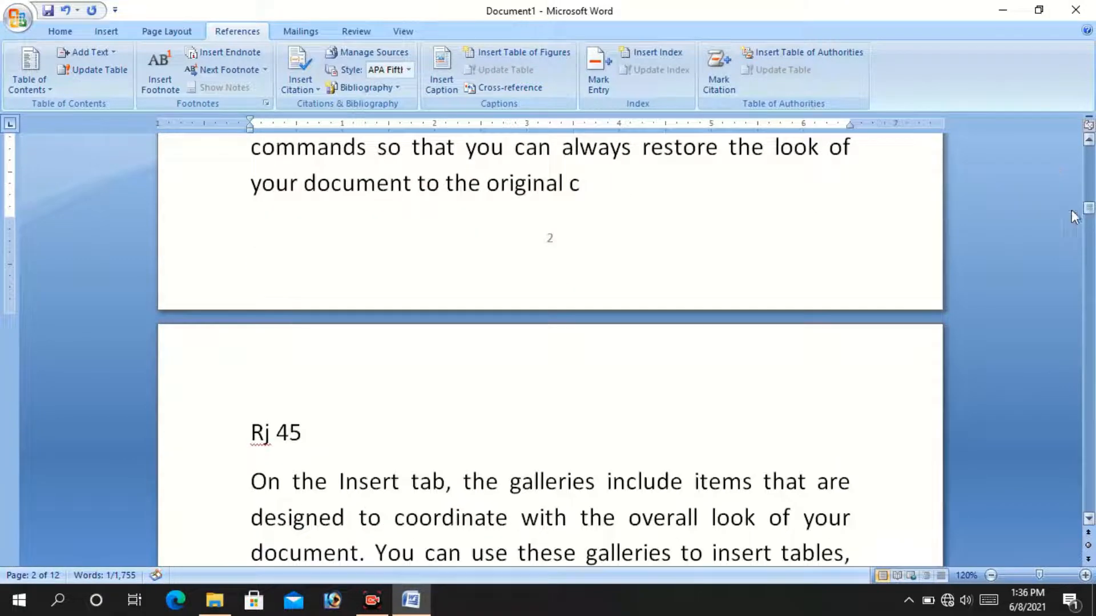
click(226, 440)
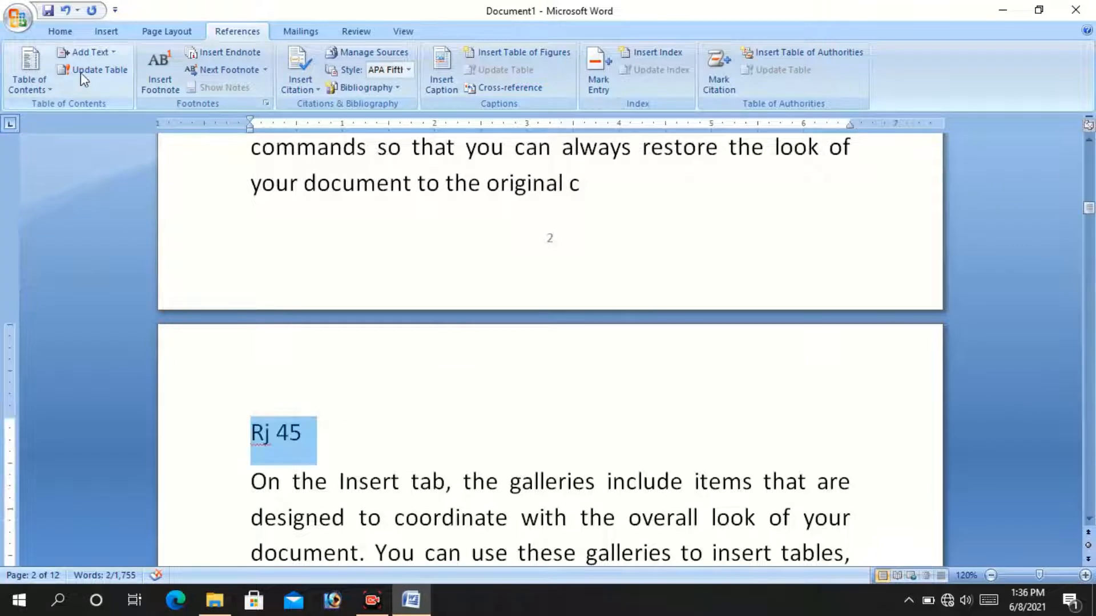
click(89, 52)
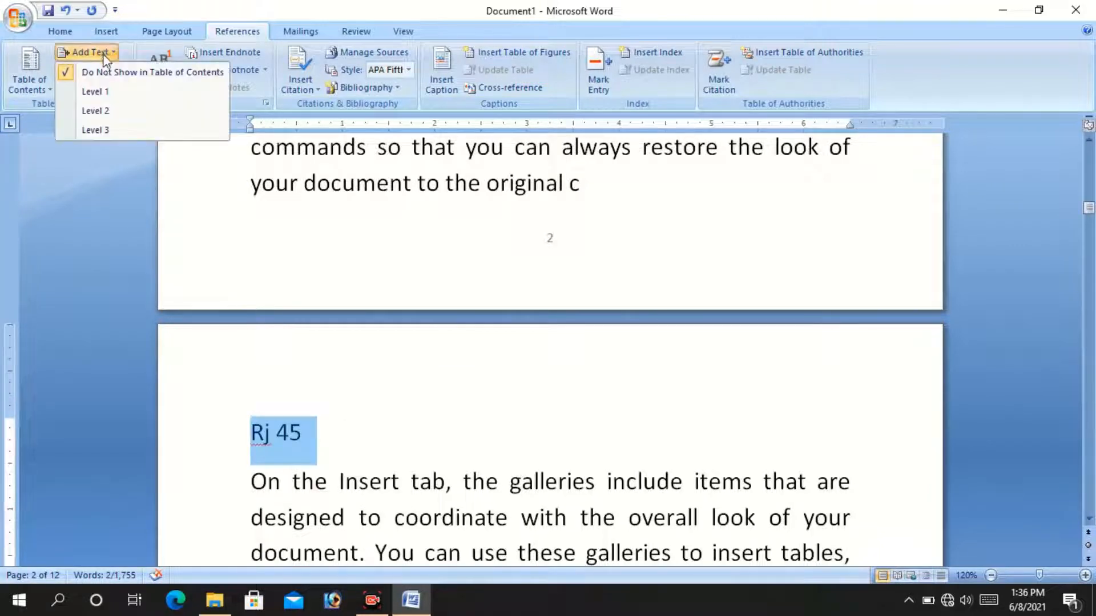
click(105, 91)
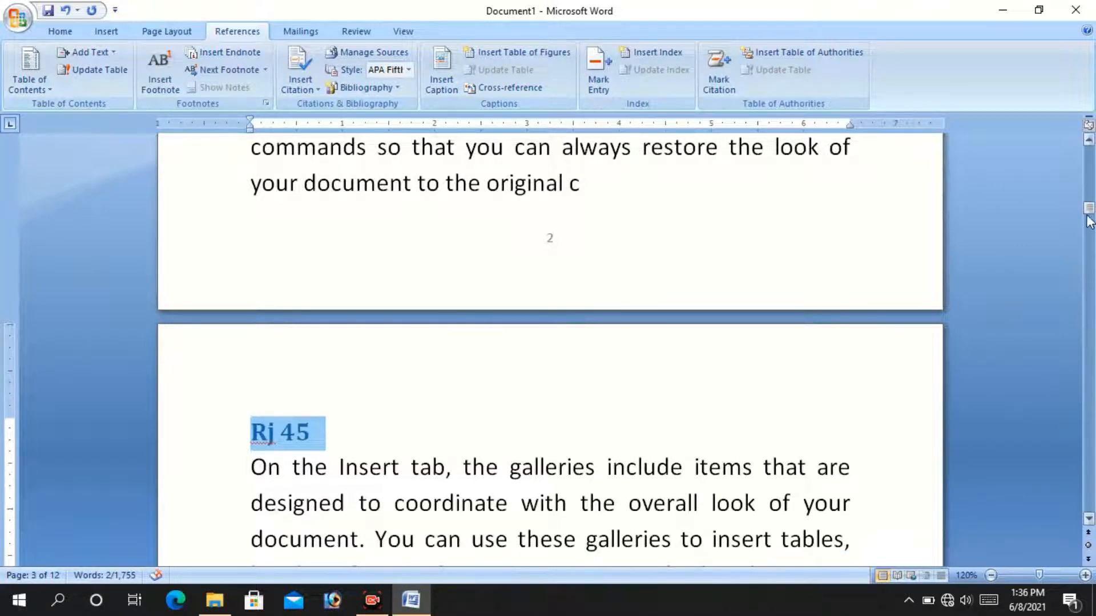
- Add the "Laptop" subheading to the table of contents as a Level 2 entry
drag(1089, 208, 1089, 239)
click(228, 182)
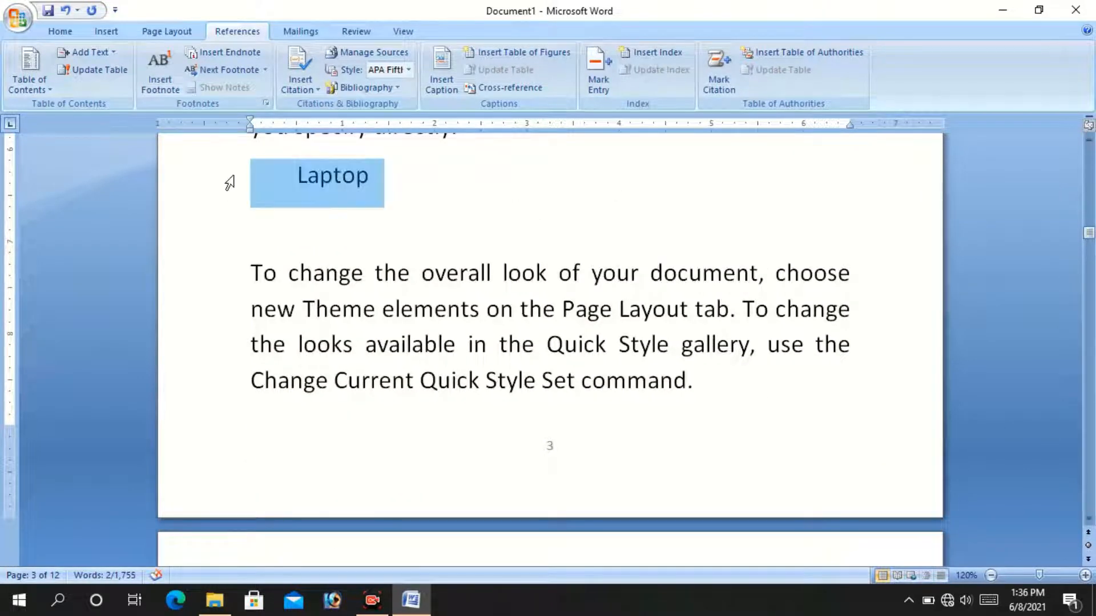
click(104, 56)
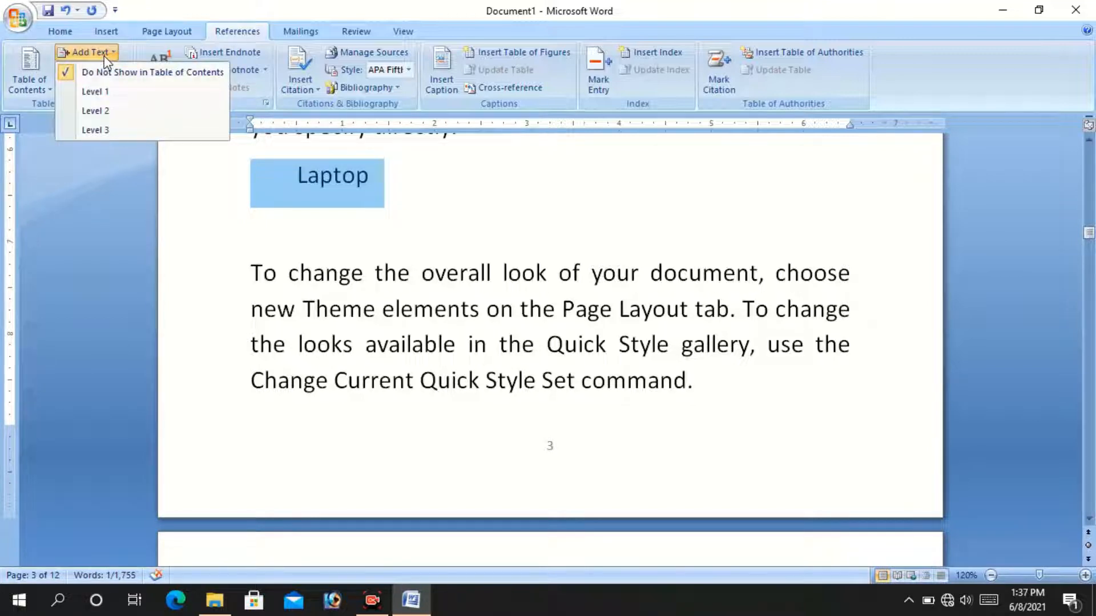
click(104, 116)
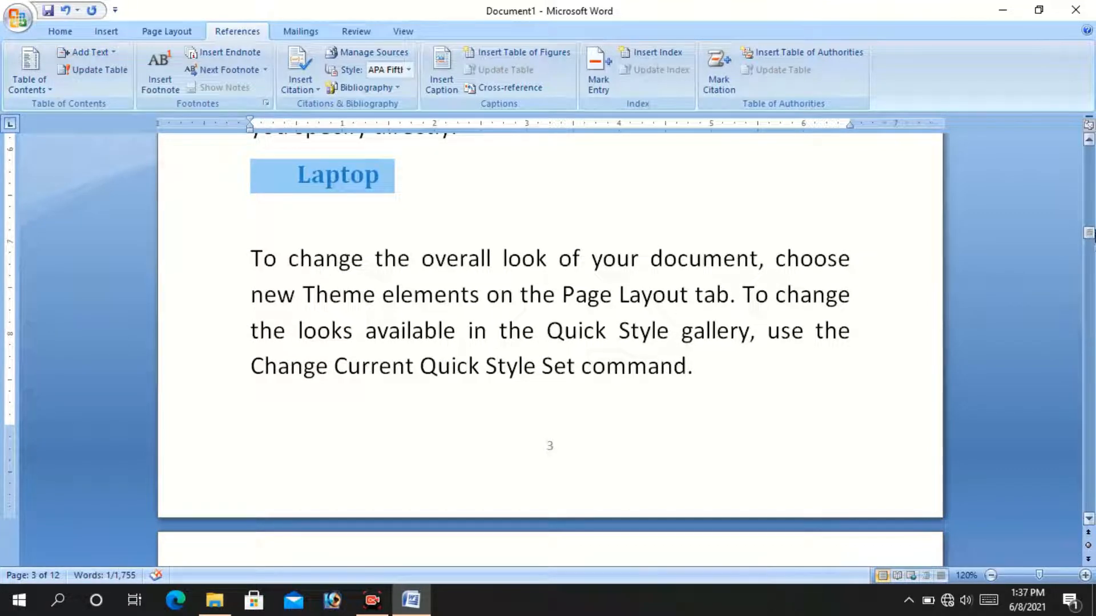
- Insert a page break at the empty line above the "N computing" heading
drag(1093, 239, 1093, 282)
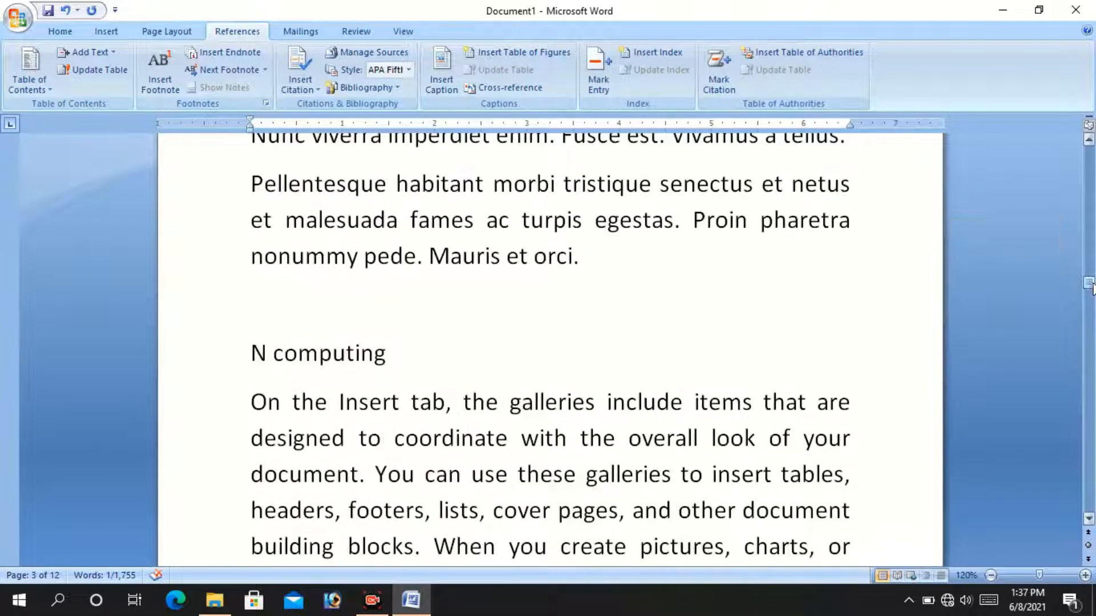
click(249, 316)
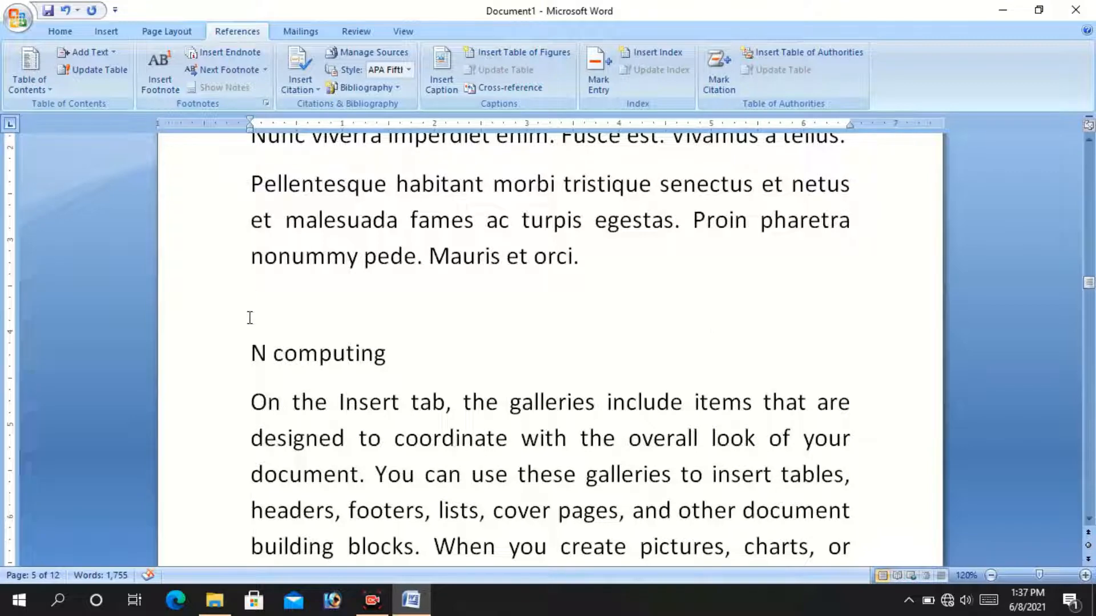
key(ctrl+Return)
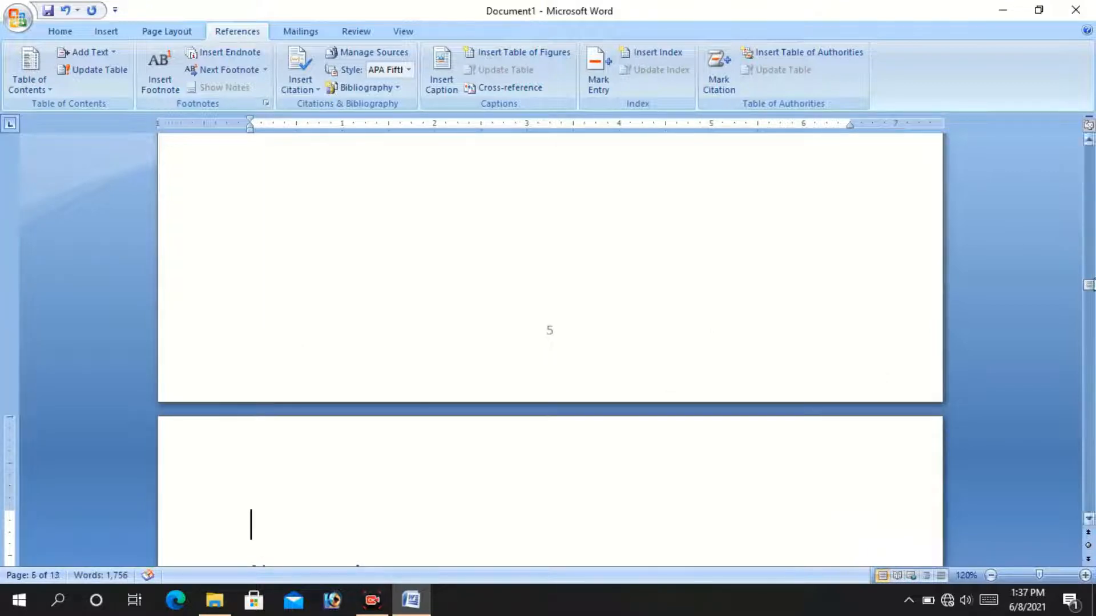
- Add the "N computing" heading to the table of contents as a Level 1 entry
drag(1090, 288, 1090, 294)
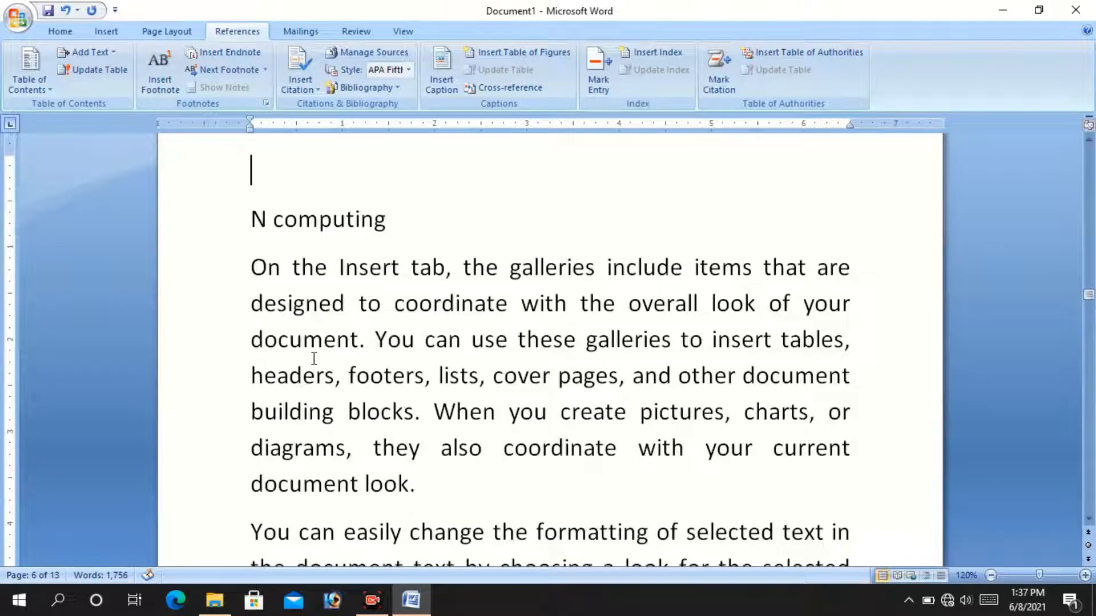
click(204, 236)
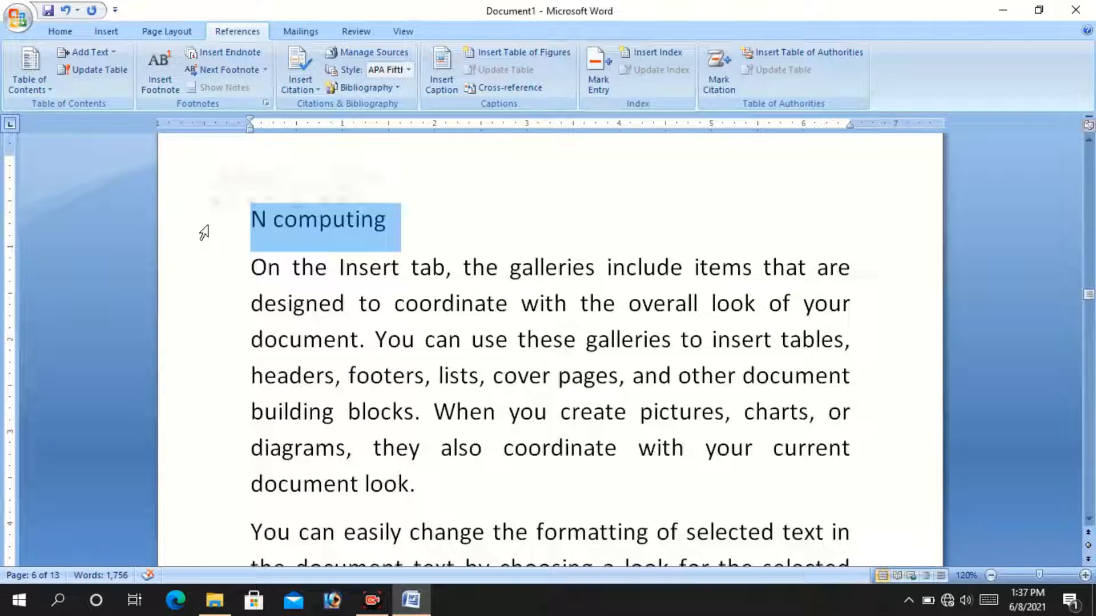
click(106, 55)
click(98, 90)
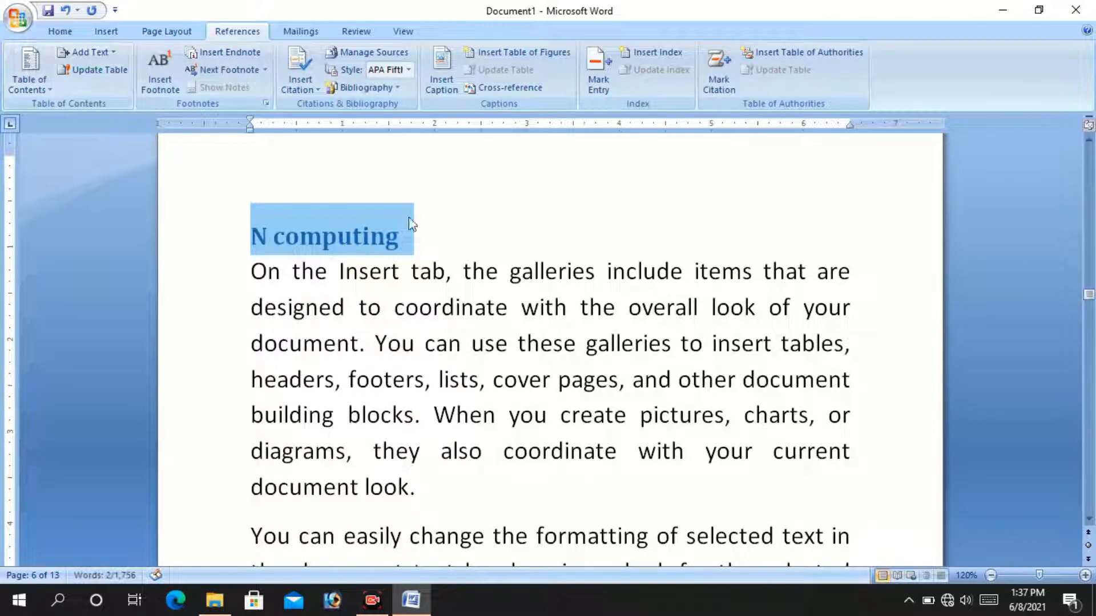
- Update the empty table of contents on the first page so it lists the marked headings
drag(1088, 295, 1089, 152)
click(352, 311)
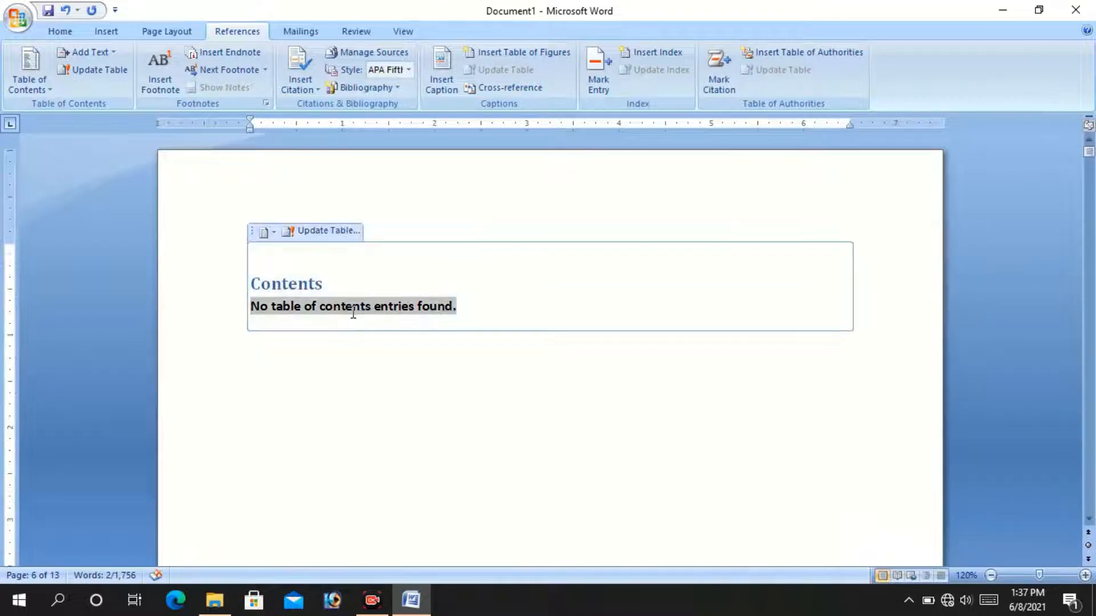
click(319, 230)
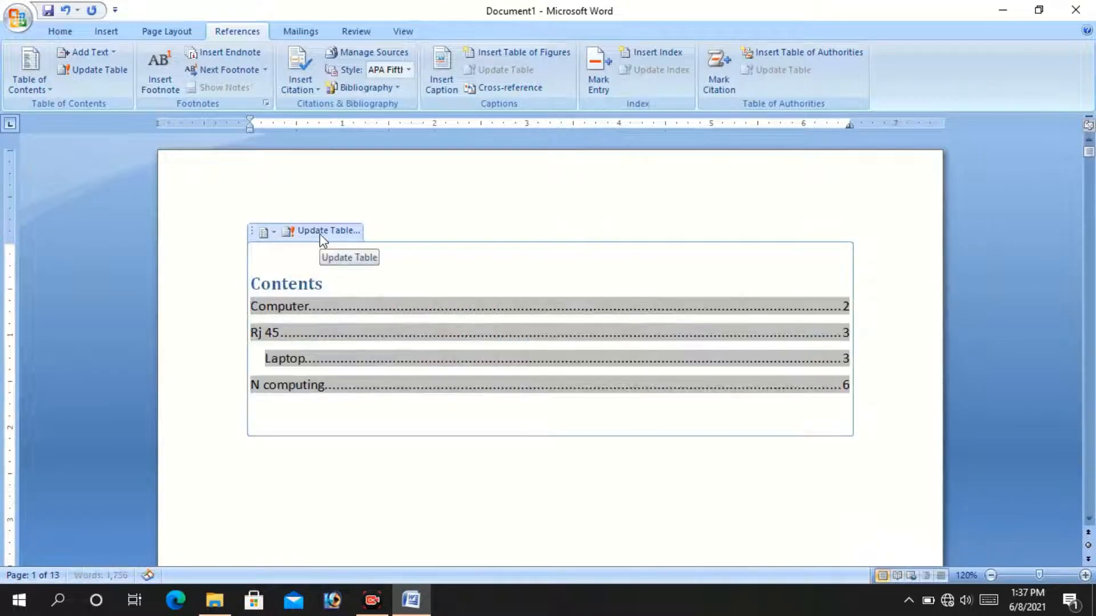
click(317, 477)
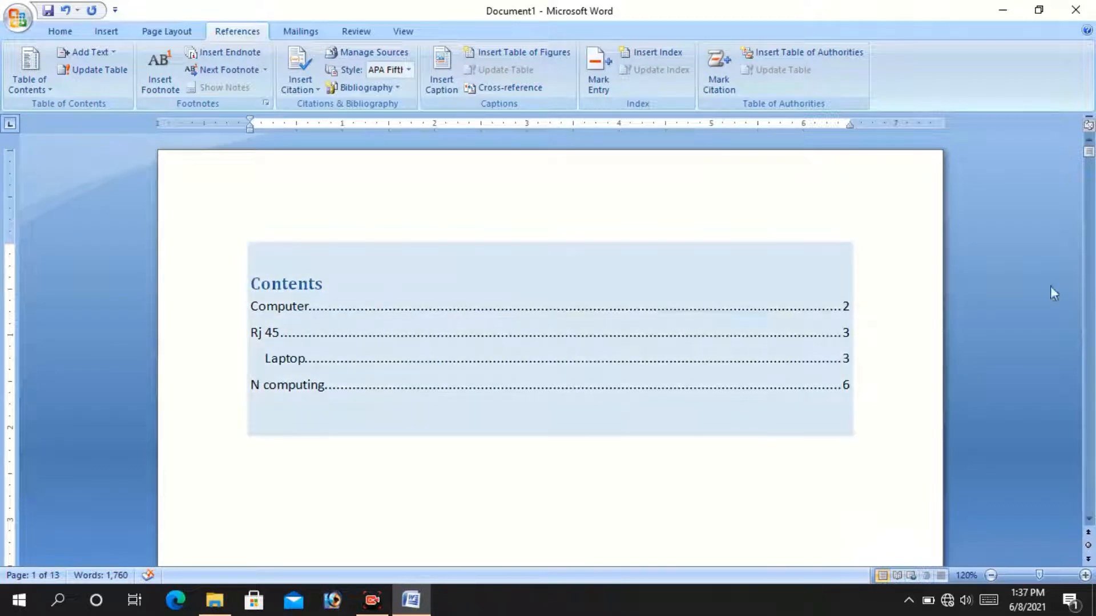
- Follow the contents links to the "Computer" and "N computing" headings, returning to the contents page after each
mouse_move(1091, 160)
mouse_down()
mouse_move(1092, 188)
mouse_move(1093, 164)
mouse_up()
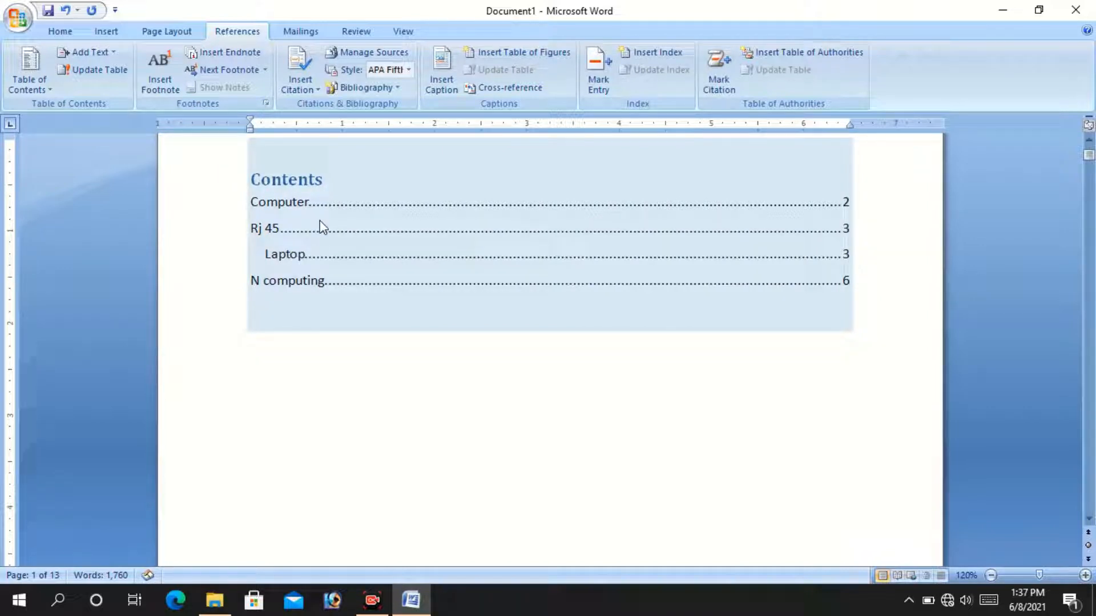
ctrl+click(282, 205)
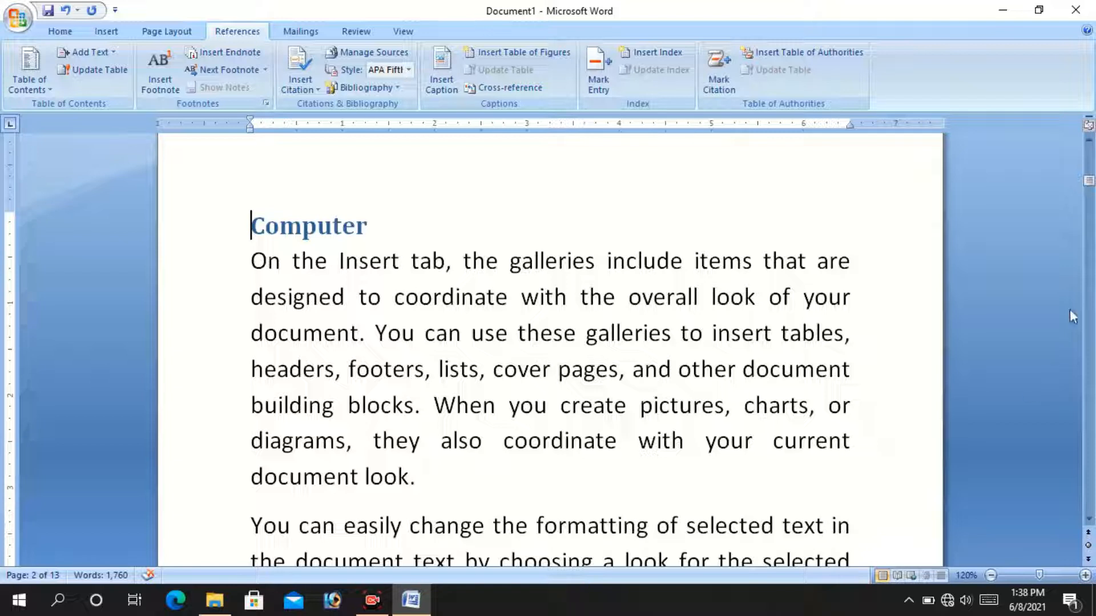
drag(1089, 182, 1092, 154)
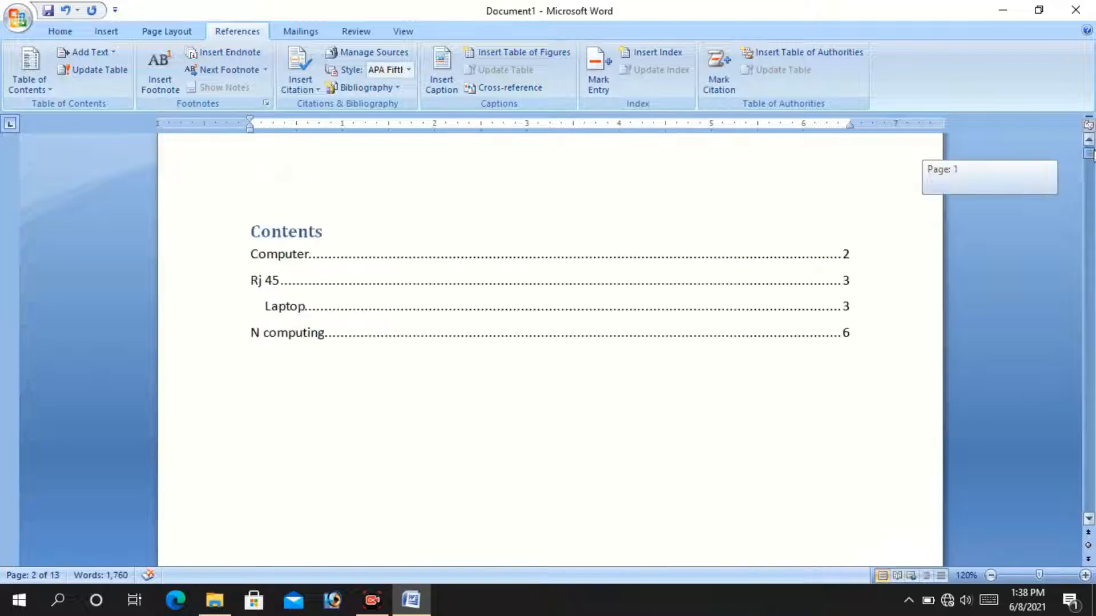
click(345, 302)
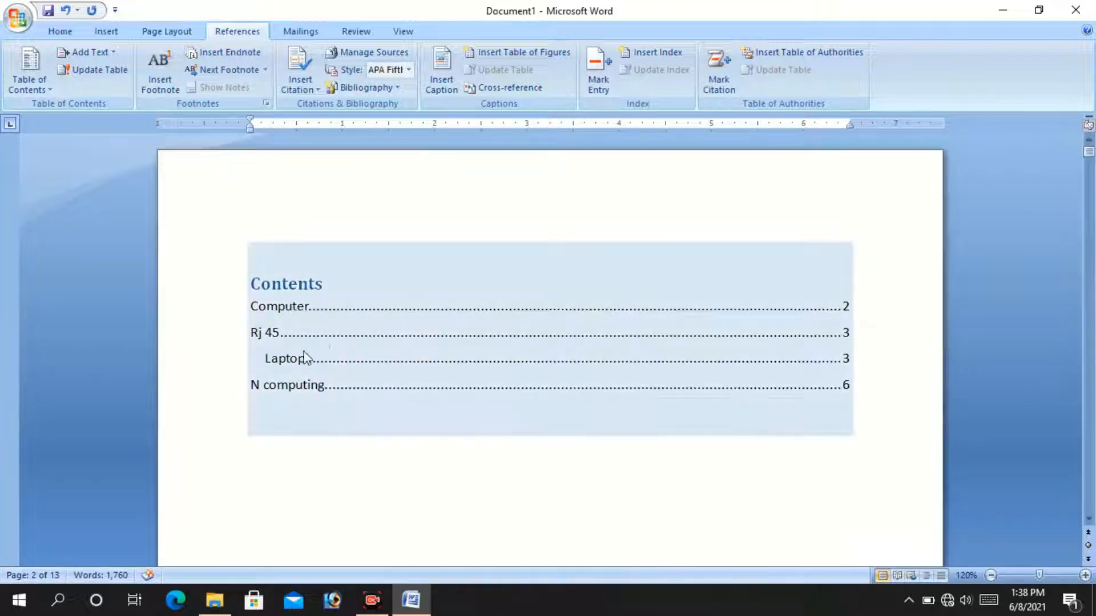
ctrl+click(265, 384)
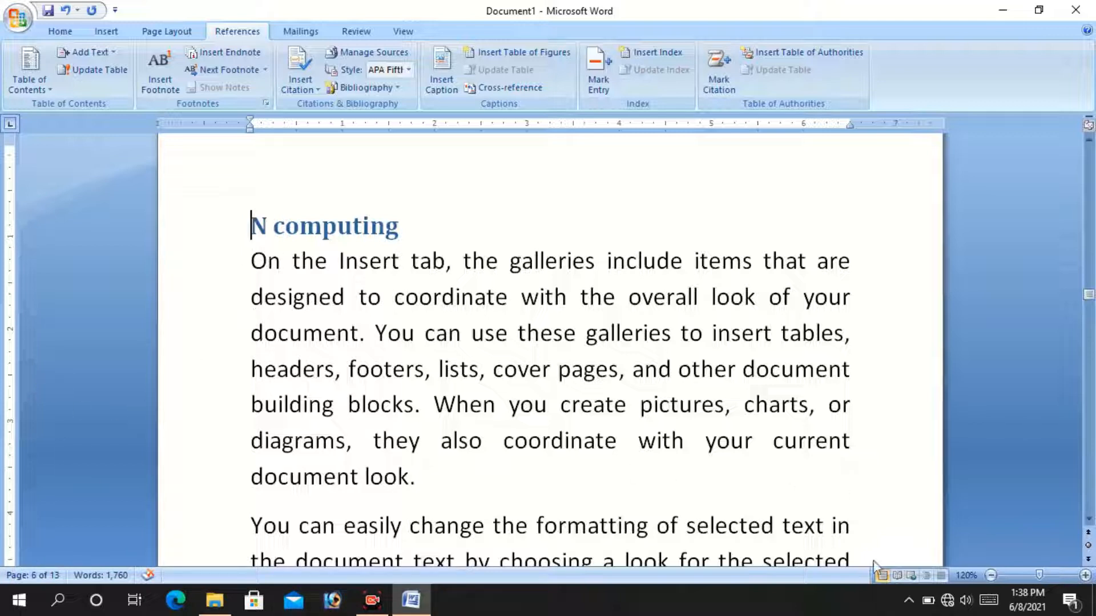
key(ctrl+Home)
click(526, 403)
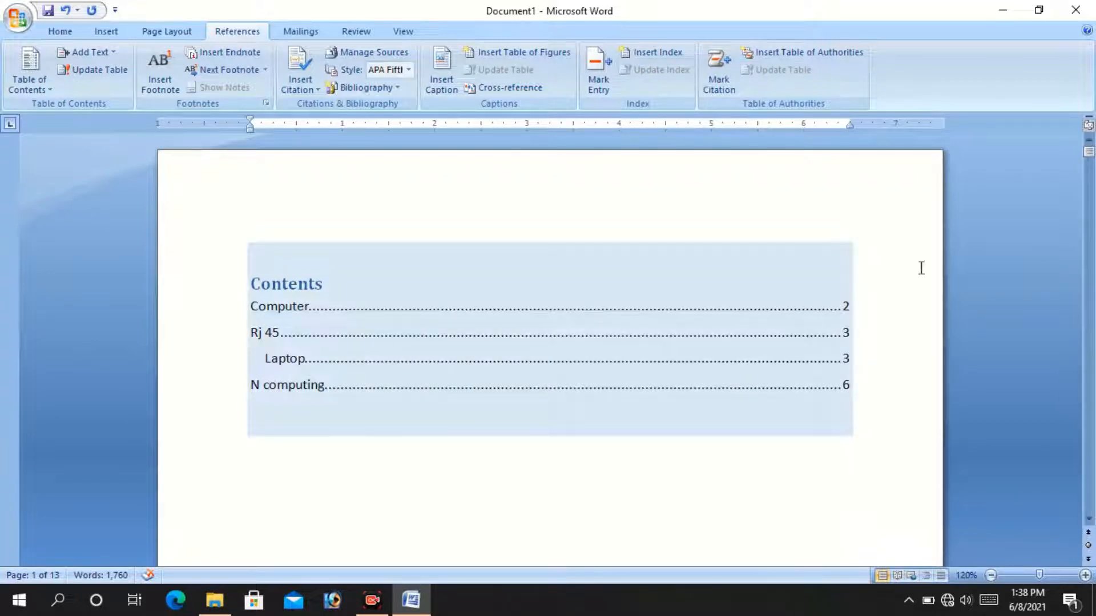
- Shorten the "Rj 45" heading on page 3 to "Rj"
drag(1092, 157, 1092, 212)
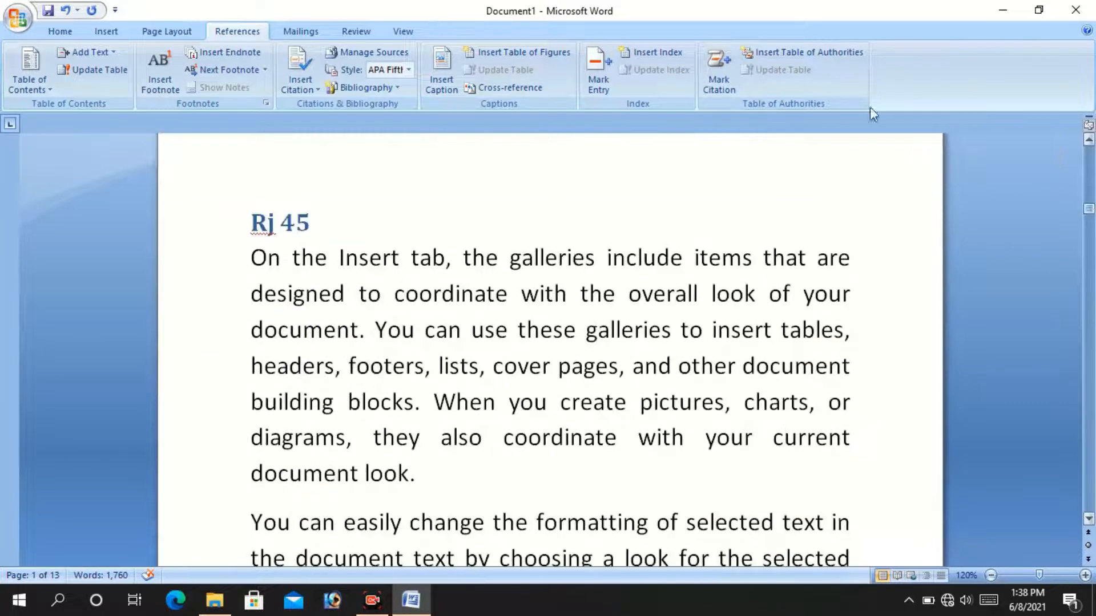
click(336, 223)
key(BackSpace)
key(BackSpace)
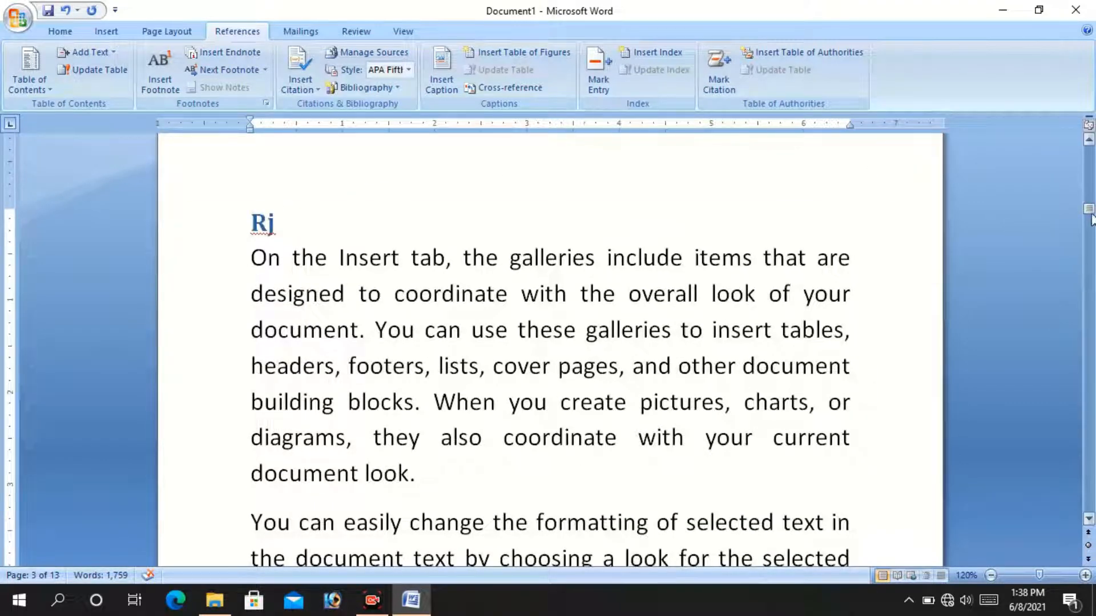
- Update the entire table of contents to pick up the shortened "Rj" heading
drag(1090, 210, 1088, 156)
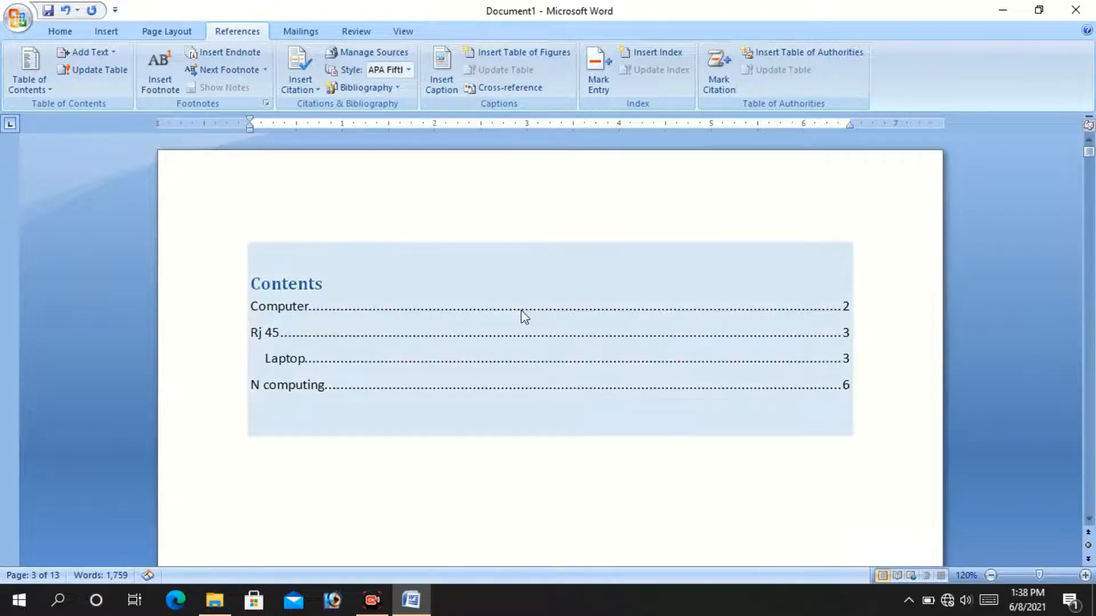
click(521, 313)
click(335, 232)
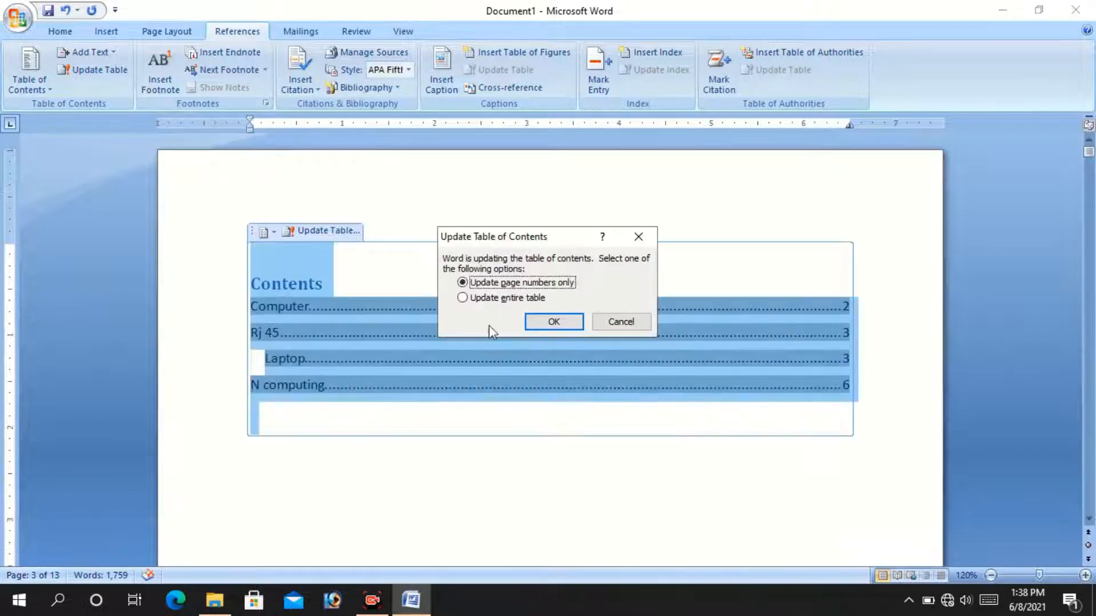
click(493, 303)
click(557, 322)
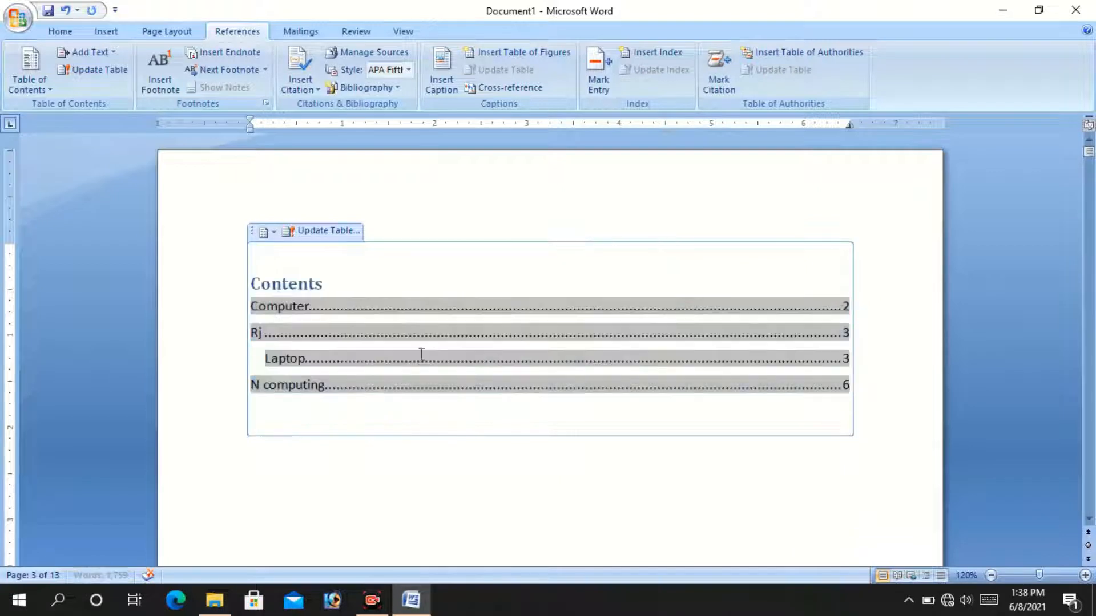
click(321, 437)
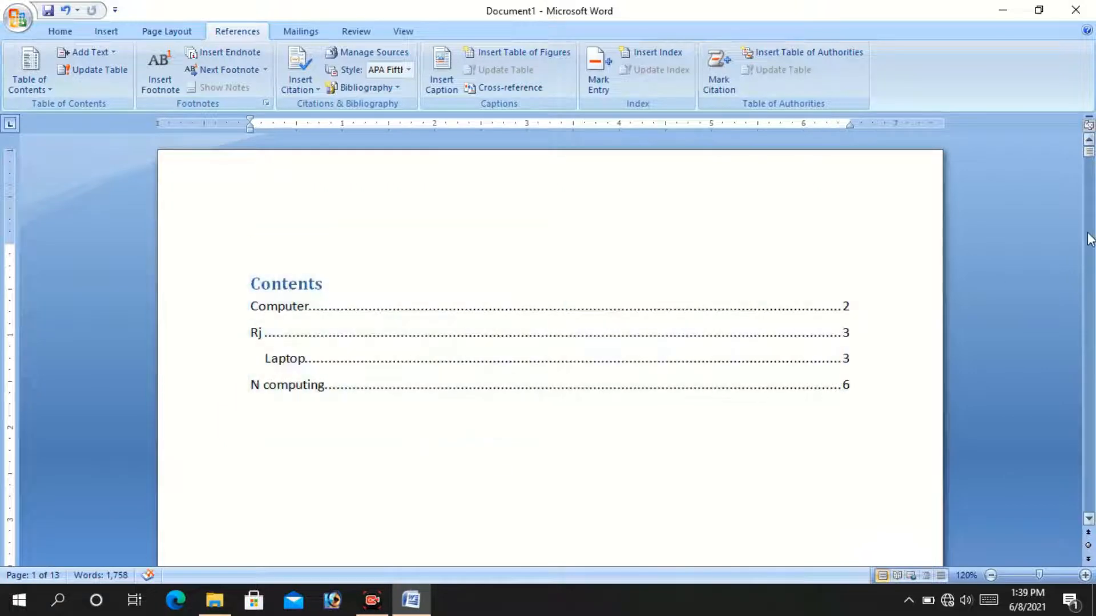
- Insert five page breaks directly before the "Computer" heading
drag(1089, 152, 1089, 180)
click(251, 450)
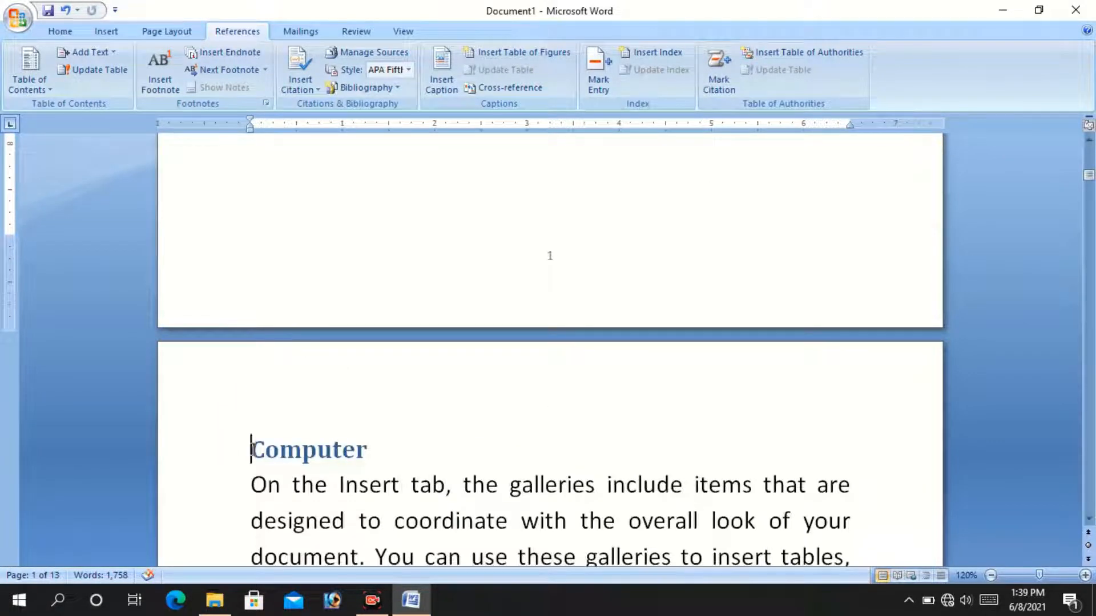
key(ctrl+Return)
key(ctrl+Return)
key(ctrl+Return)
key(ctrl+Return)
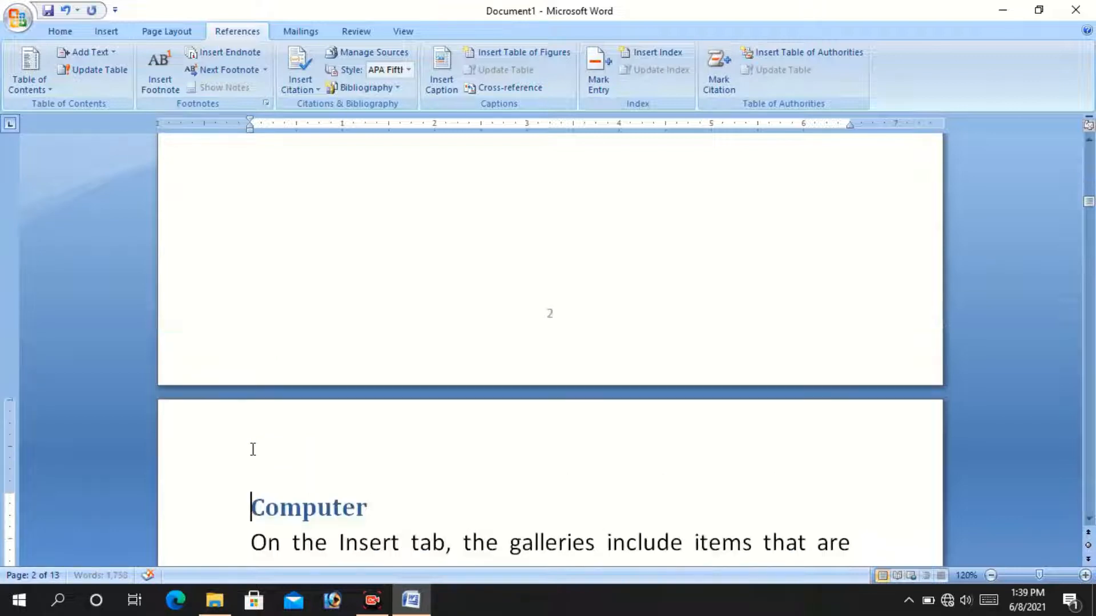
key(ctrl+Return)
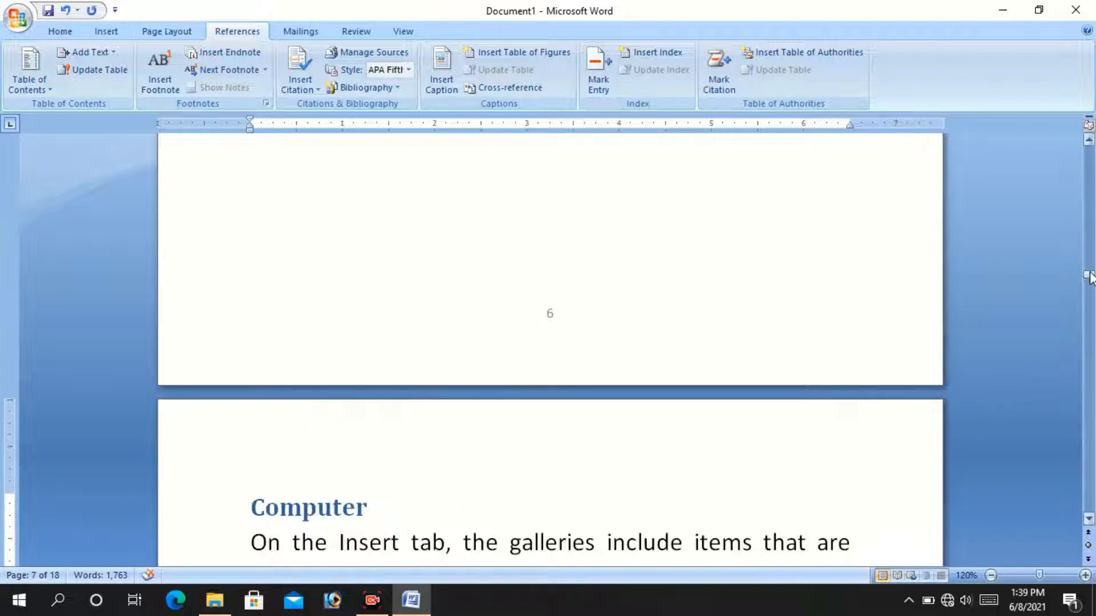
- Update the entire table of contents to match the headings' shifted page positions
drag(1088, 275, 1088, 142)
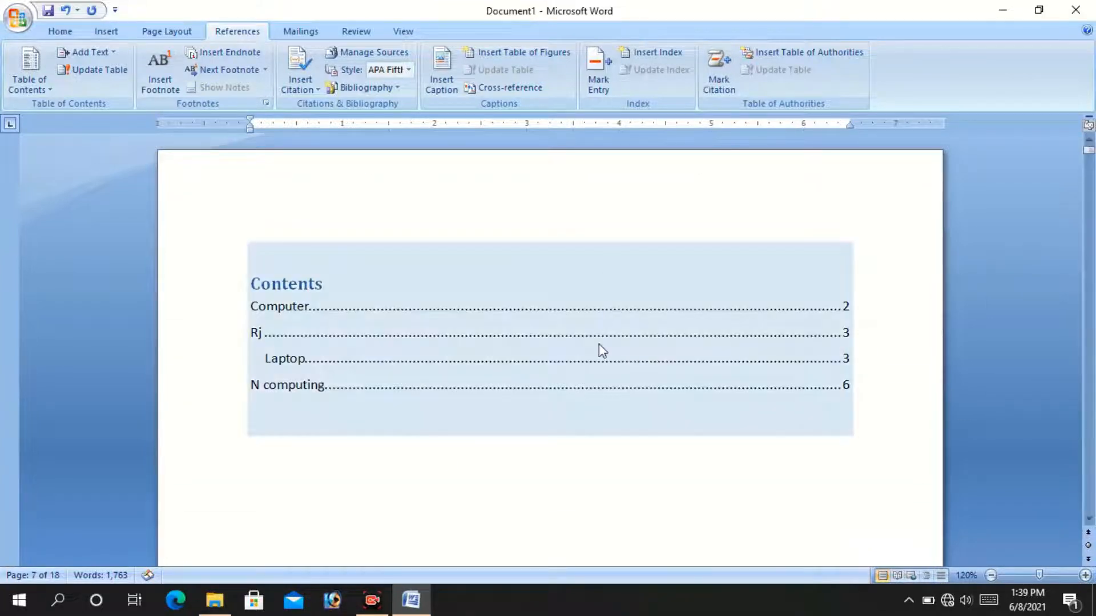
click(598, 344)
click(313, 231)
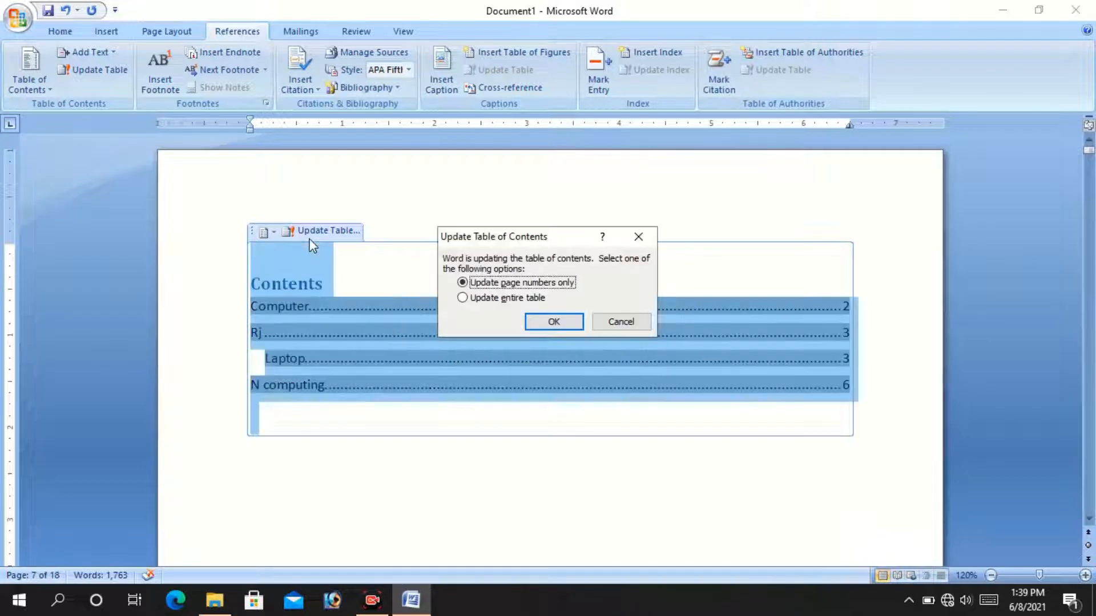
click(463, 297)
click(553, 323)
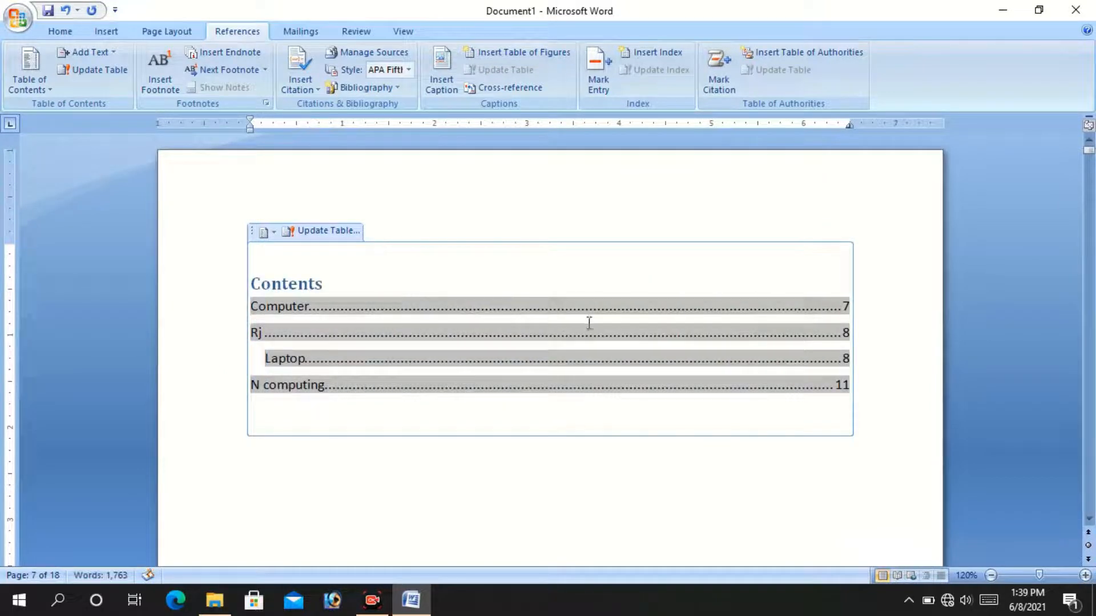
click(759, 488)
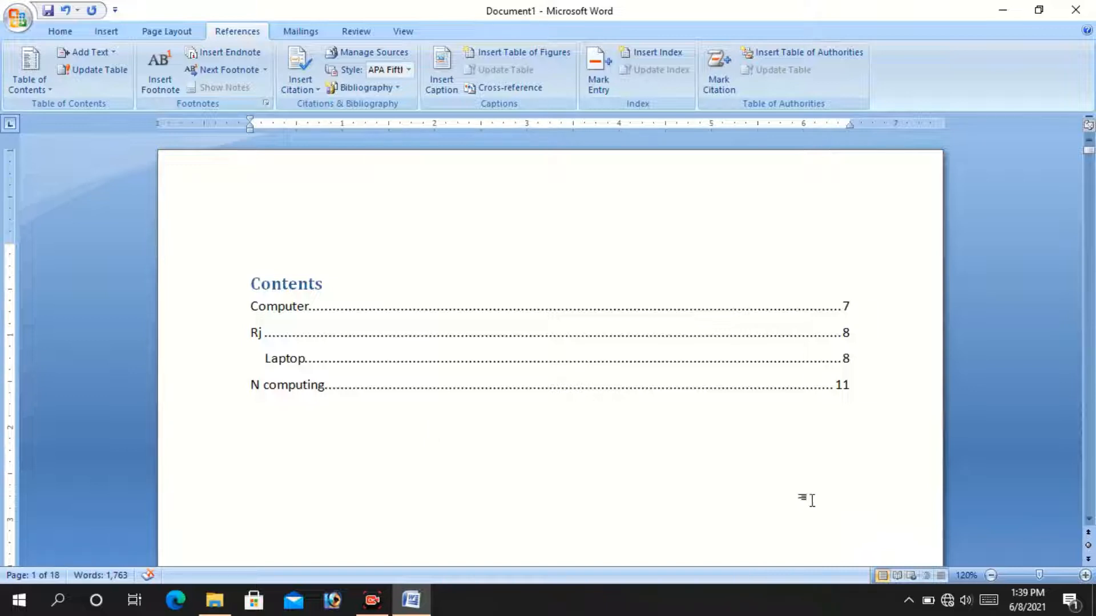
- Undo the page breaks, heading edits, contents table and heading styles, and reapply the Heading 1 style to the "Computer" title on page 2
key(ctrl+z)
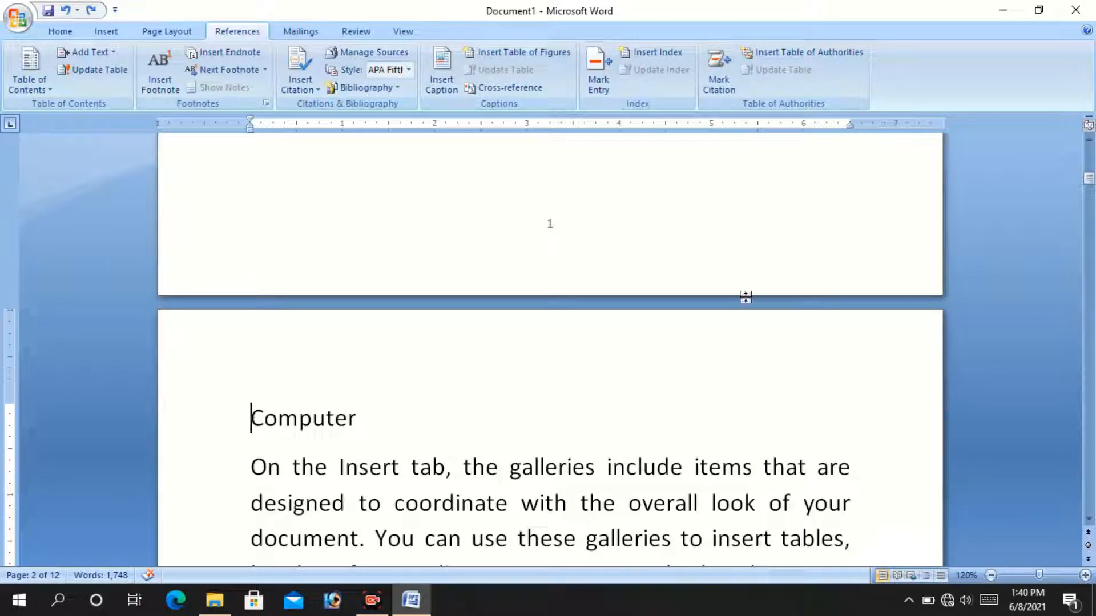
mouse_move(1089, 178)
mouse_down()
mouse_move(1091, 163)
mouse_move(1090, 182)
mouse_up()
click(226, 284)
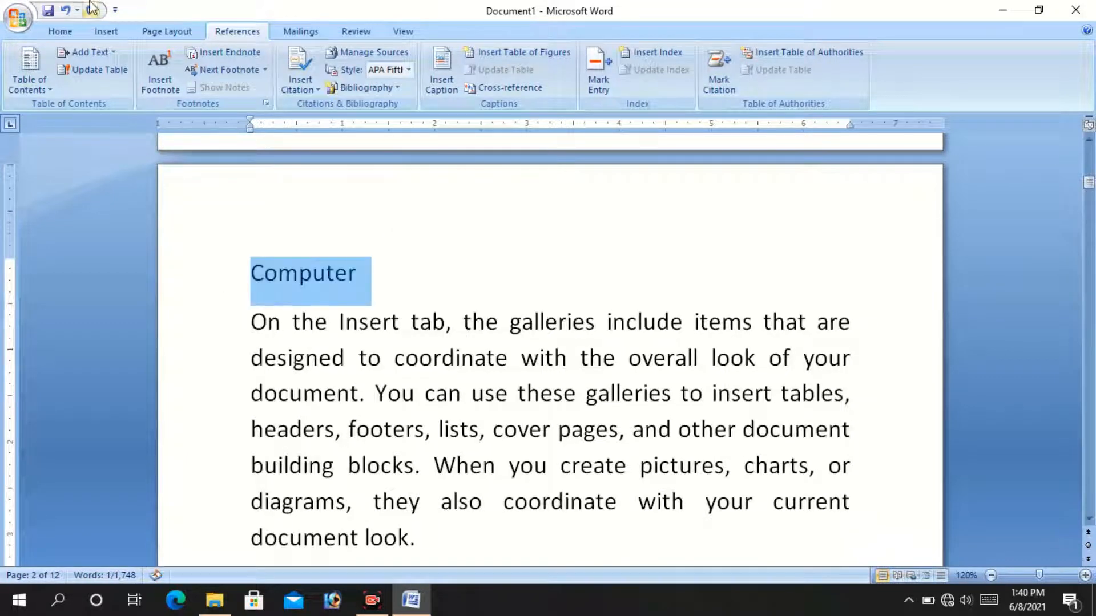
click(64, 34)
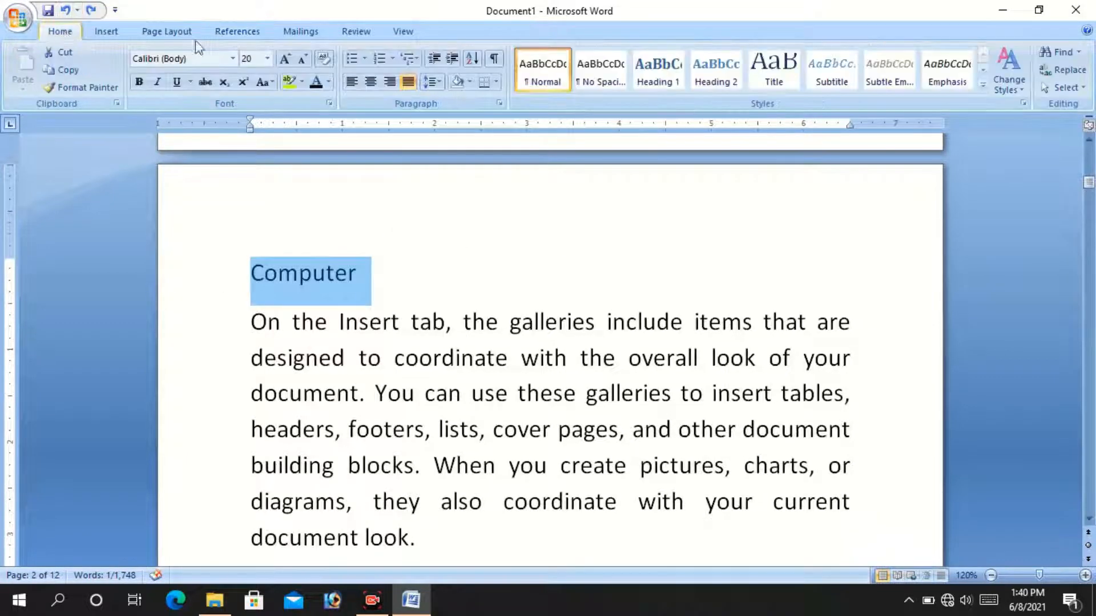
click(662, 80)
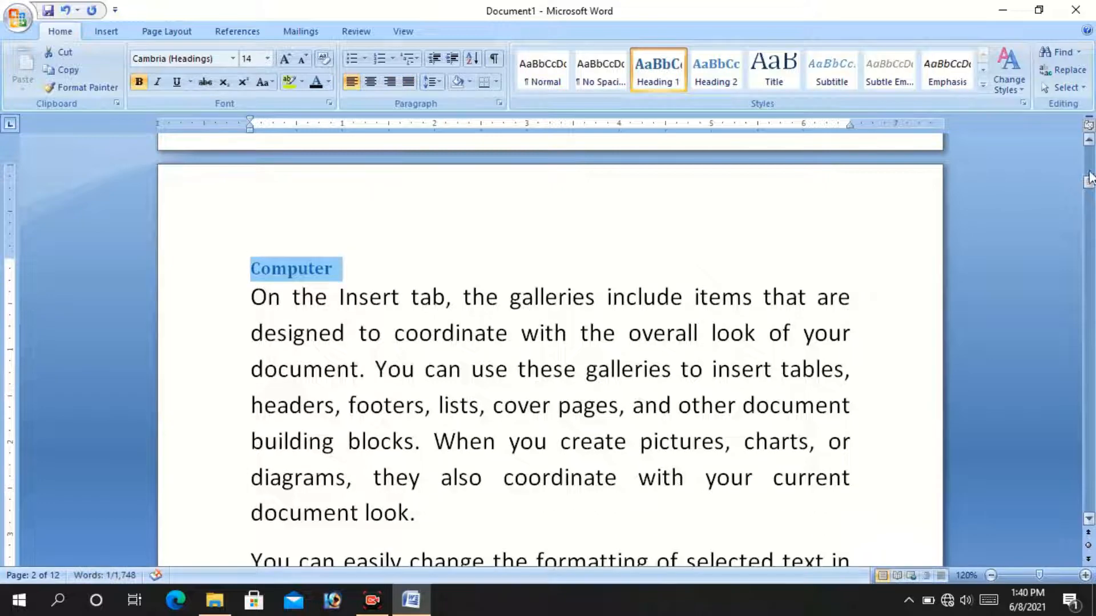
- Apply the Heading 1 style to the "Rj 45" title on page 3 and the "N computing" title on page 5
drag(1089, 184, 1089, 210)
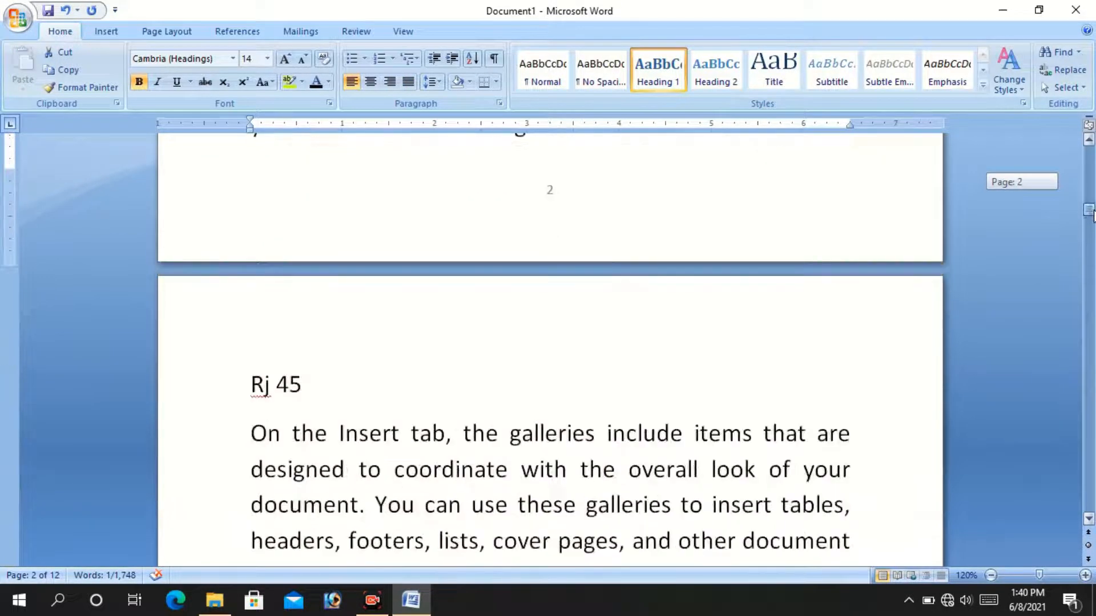
click(207, 391)
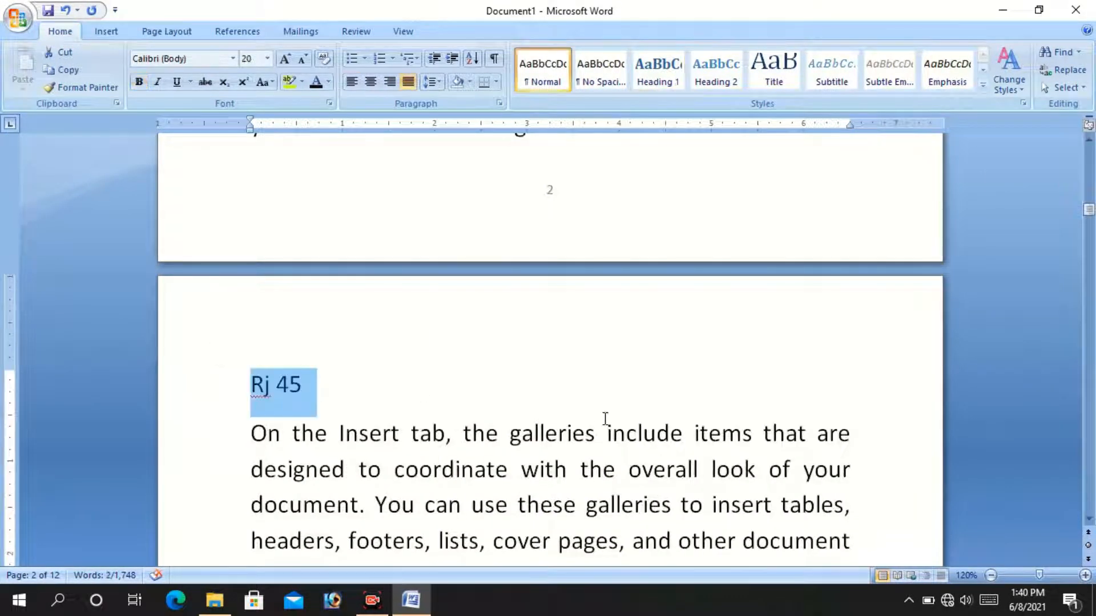
click(658, 70)
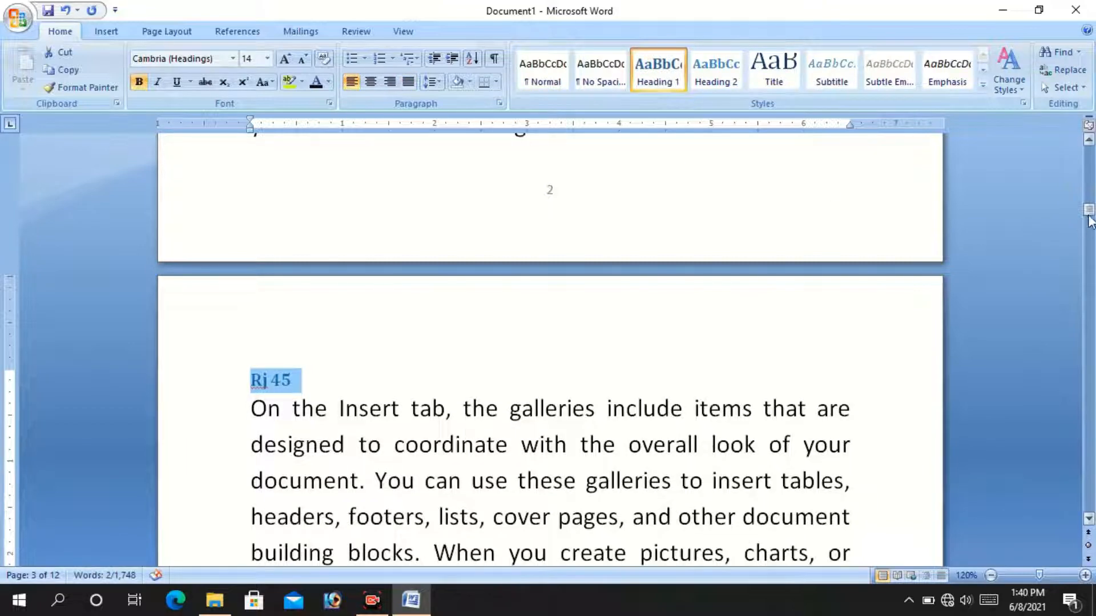
drag(1089, 210, 1091, 288)
click(203, 264)
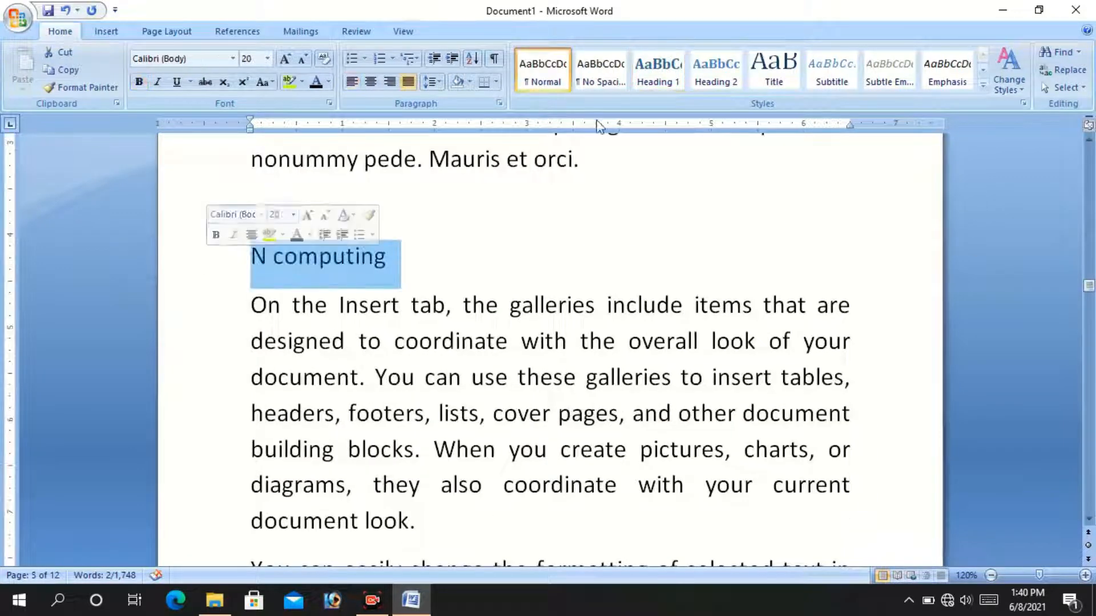
click(655, 73)
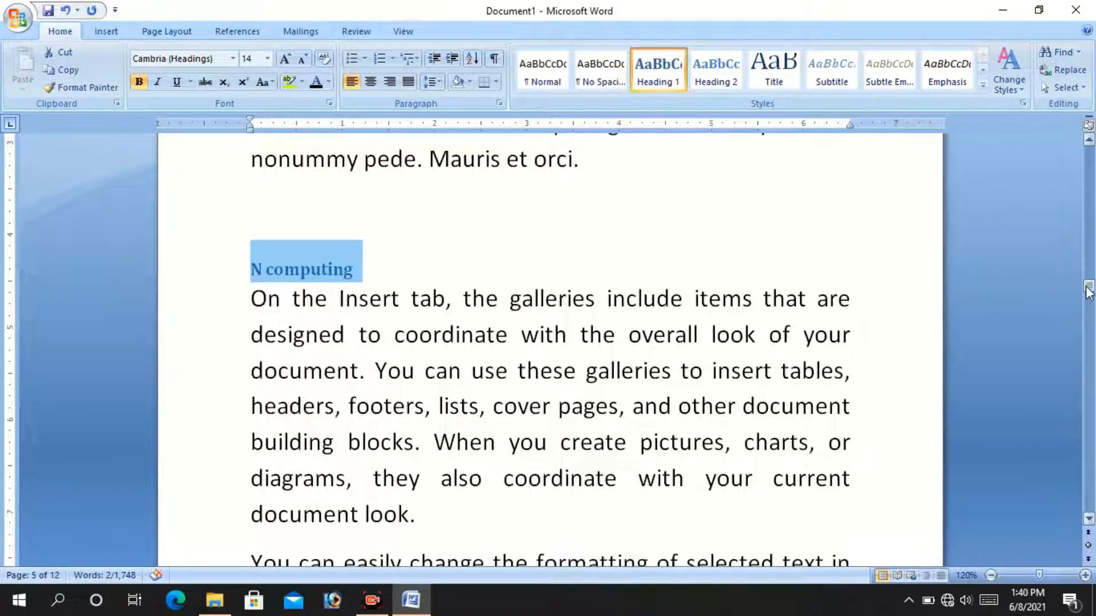
- Insert an Automatic Table 1 table of contents on the blank first page and follow its "N computing" entry
drag(1089, 288, 1089, 151)
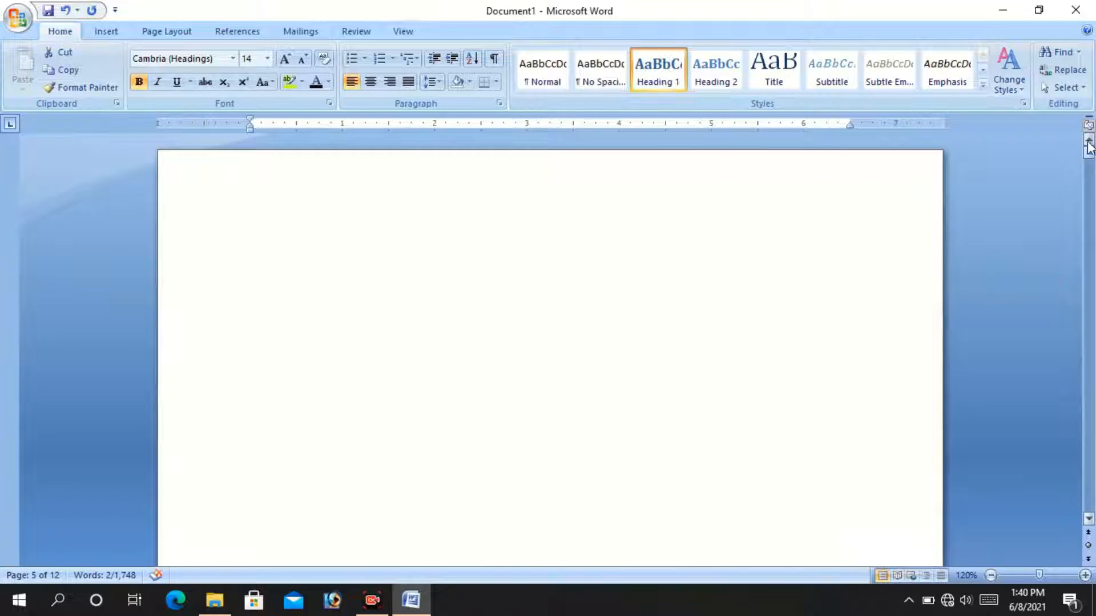
click(267, 264)
click(228, 30)
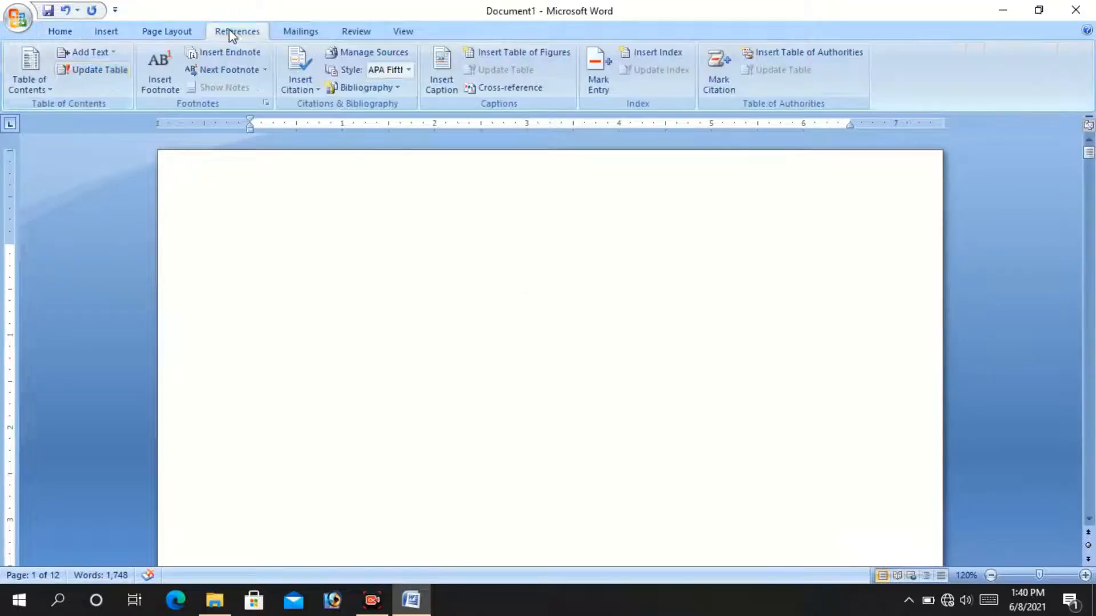
click(22, 91)
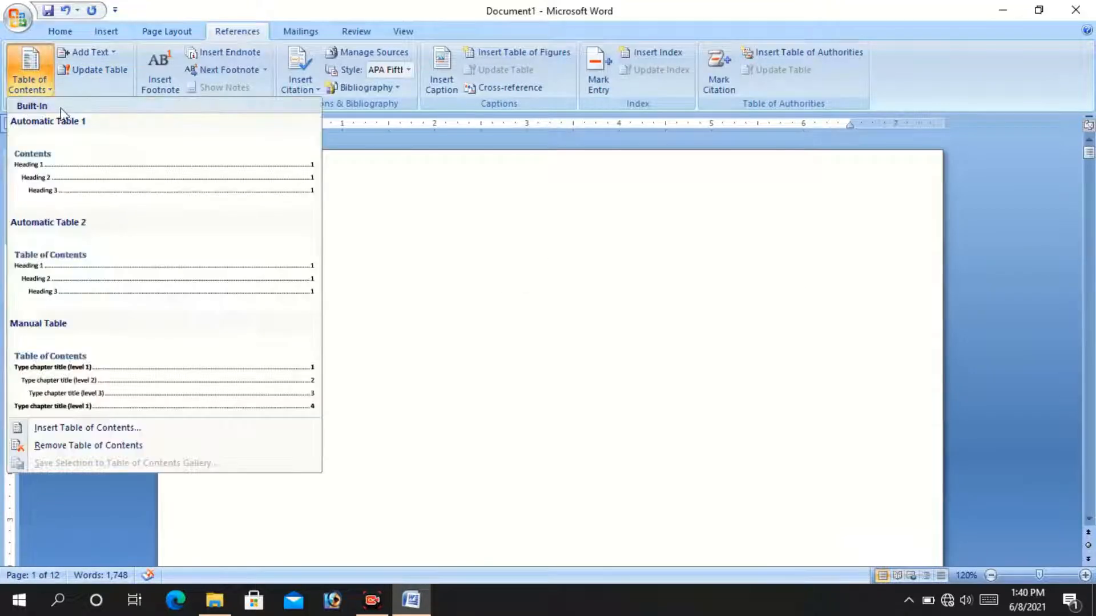
click(94, 172)
click(332, 336)
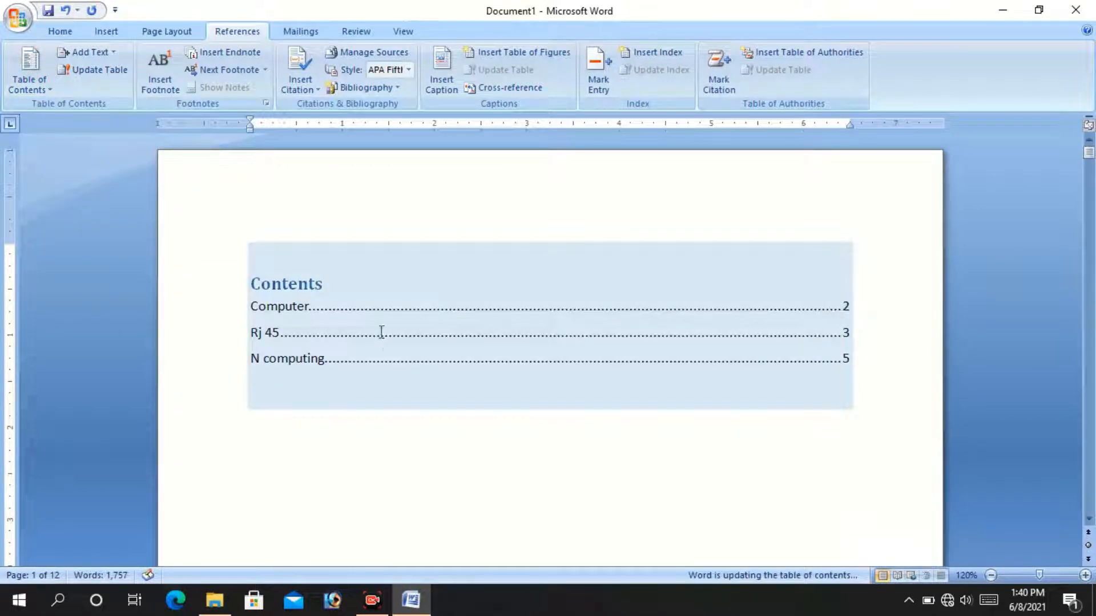
click(504, 444)
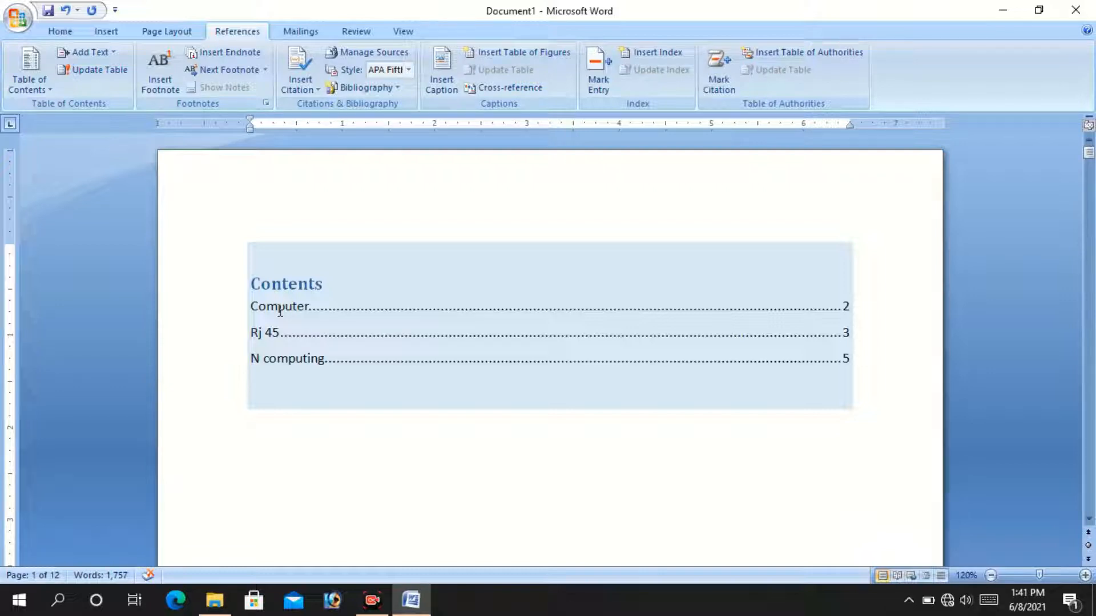
ctrl+click(474, 359)
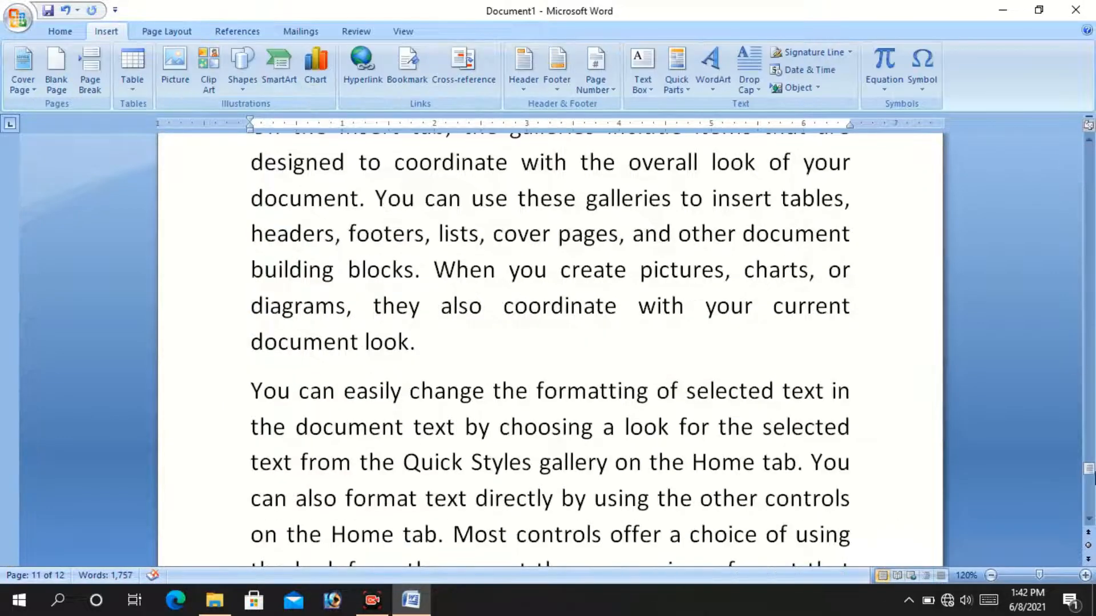
- Start a new paragraph after the last line of text on page 12, following "Mauris et orci."
drag(1089, 469, 1092, 510)
click(678, 245)
key(Return)
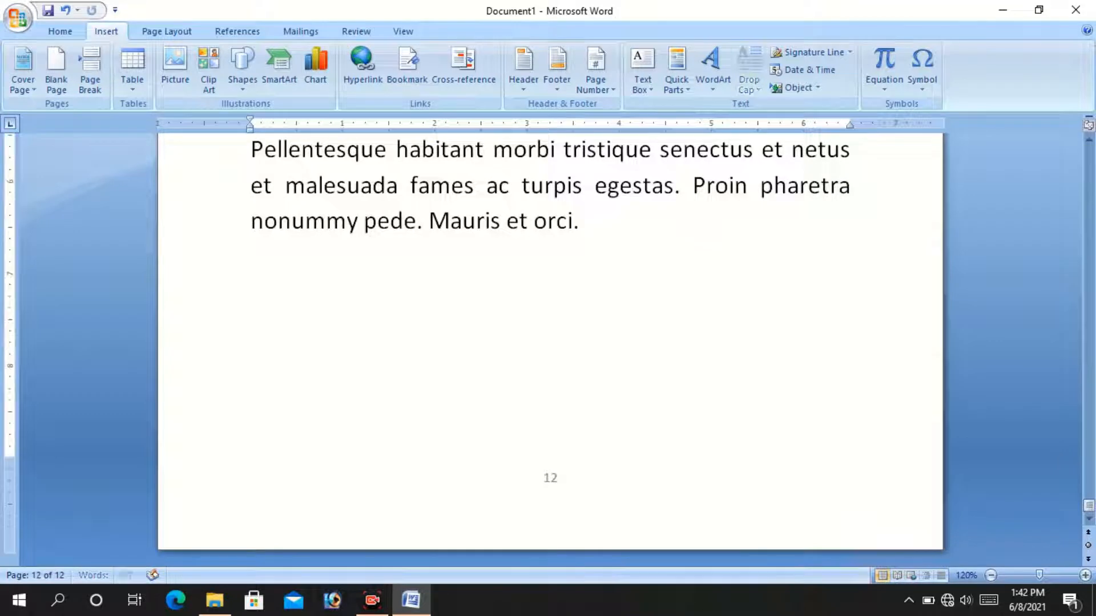